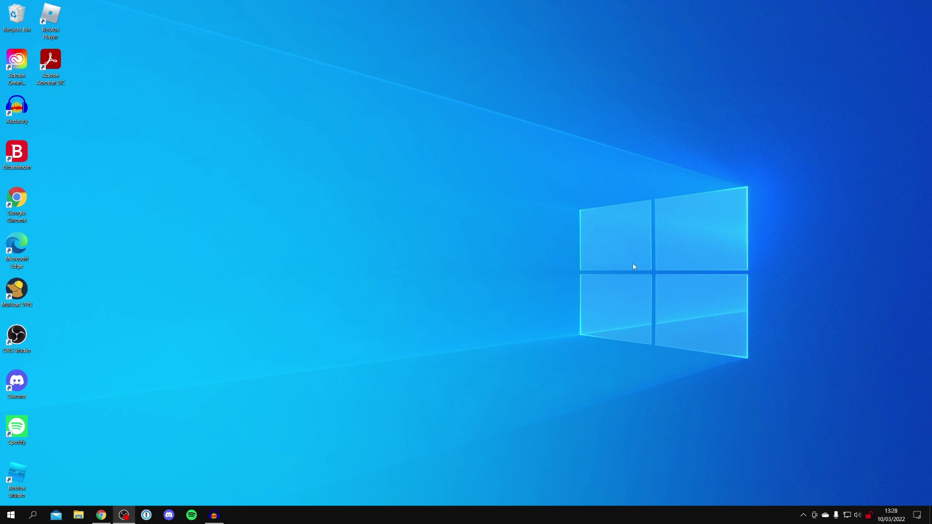
# Step: Search Google in Chrome for 'gimp' and open the official gimp.org website
pyautogui.click(101, 515)
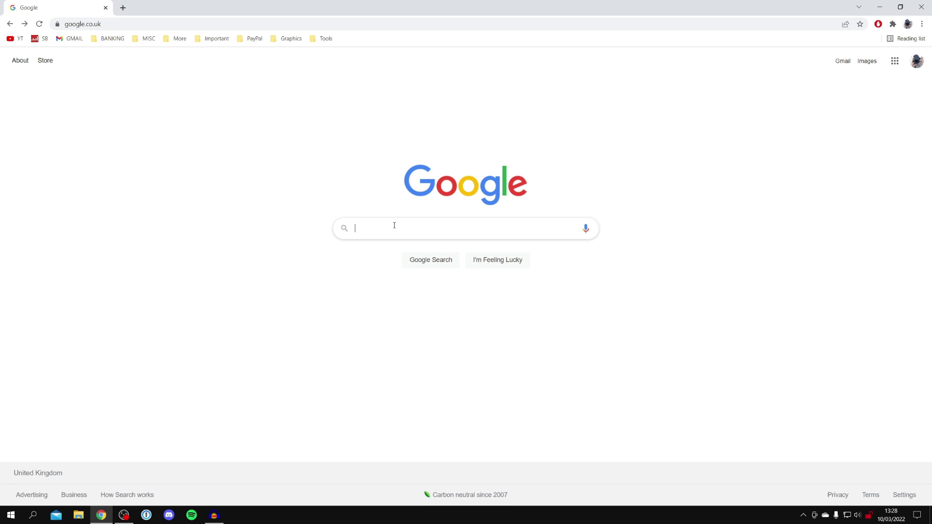
pyautogui.write('gimp')
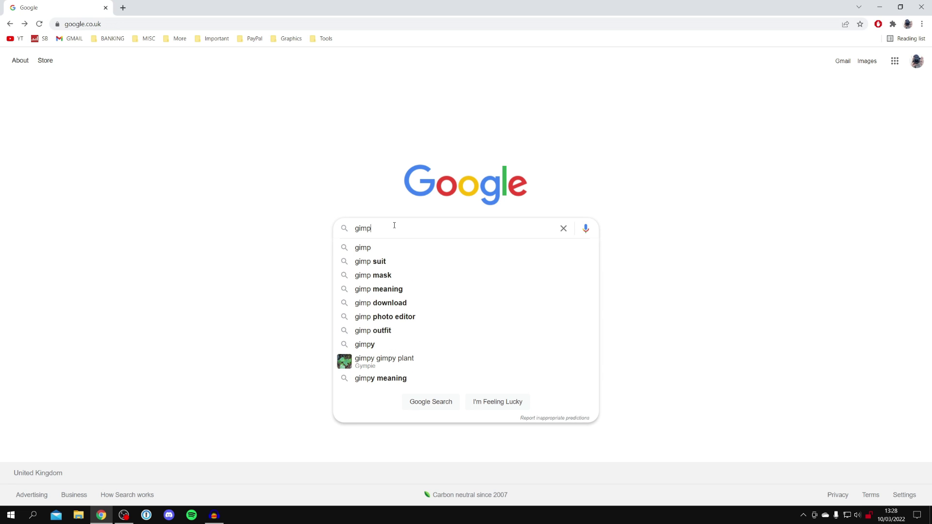
pyautogui.press('Return')
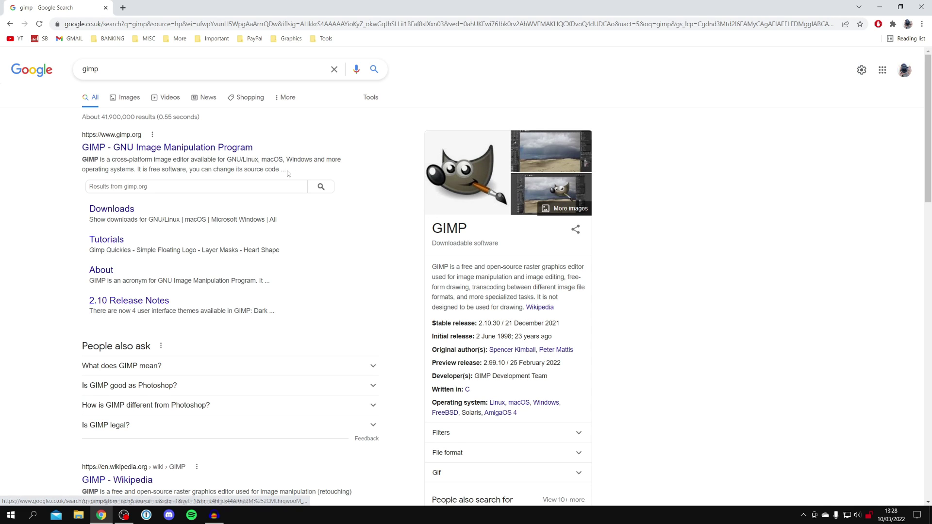
pyautogui.click(218, 145)
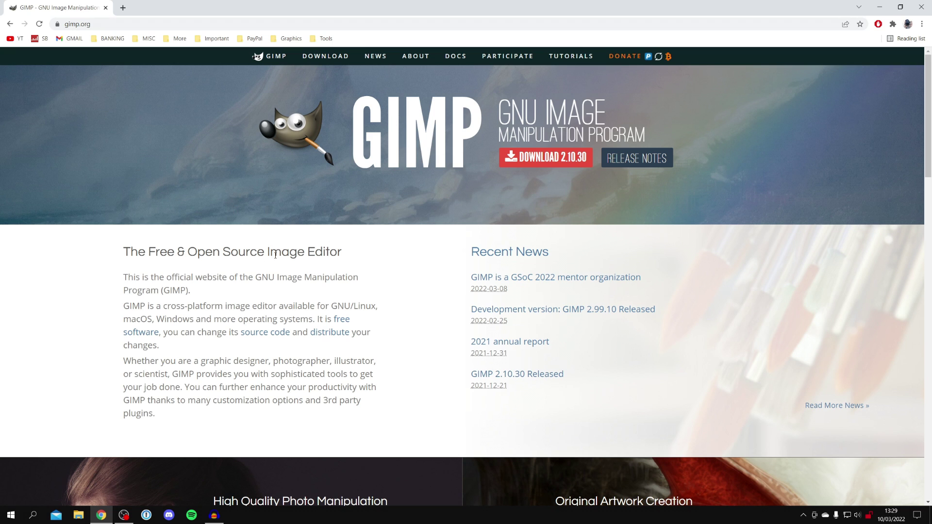
# Step: Start the direct download of the GIMP 2.10.30 Windows installer from the downloads page
pyautogui.click(536, 159)
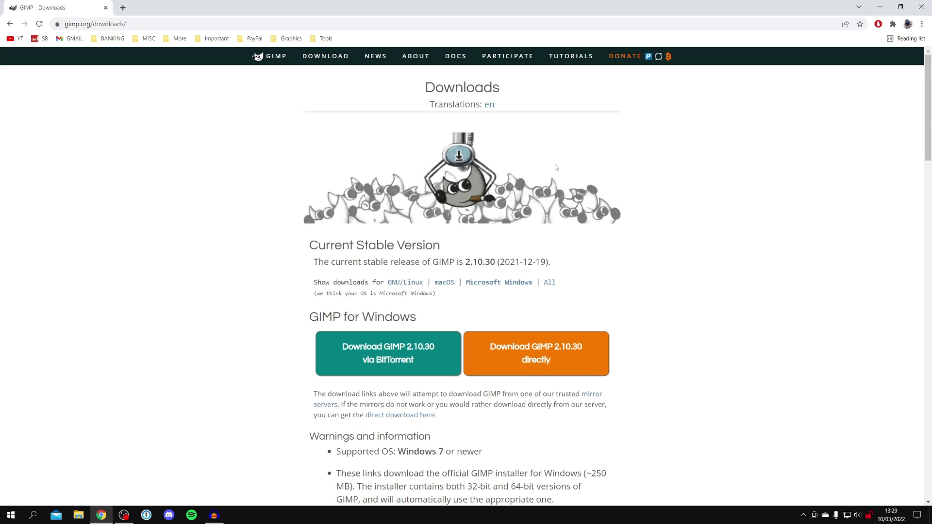
pyautogui.scroll(-2, 448, 196)
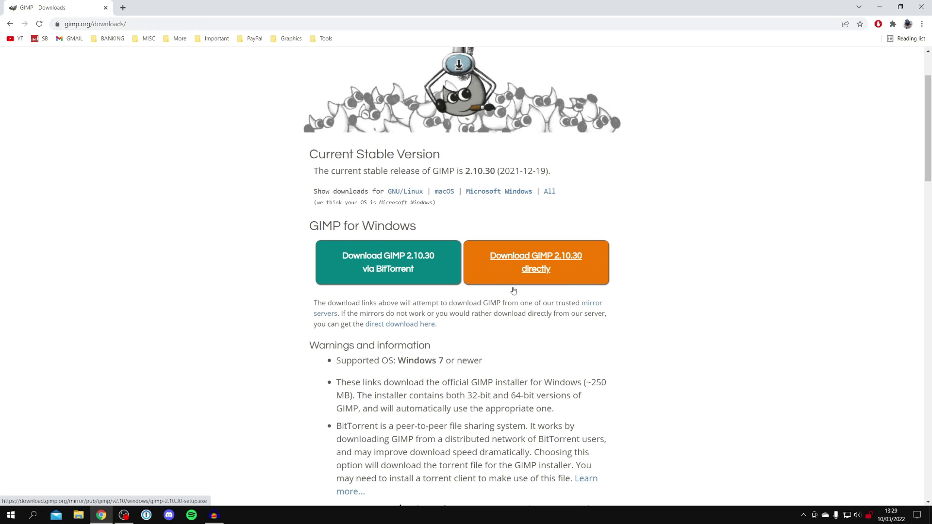
pyautogui.click(544, 266)
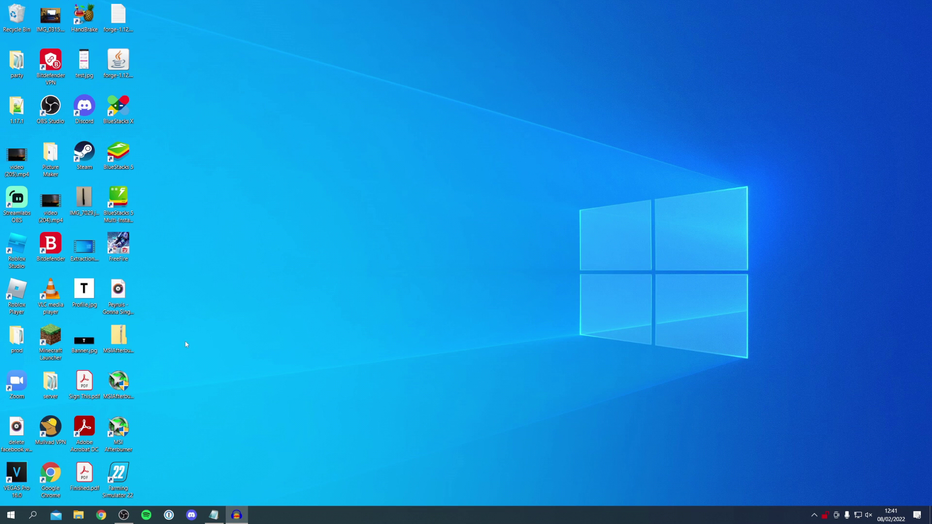
# Step: Search Windows for 'gimp' and launch the GIMP 2.10.30 best match
pyautogui.click(38, 514)
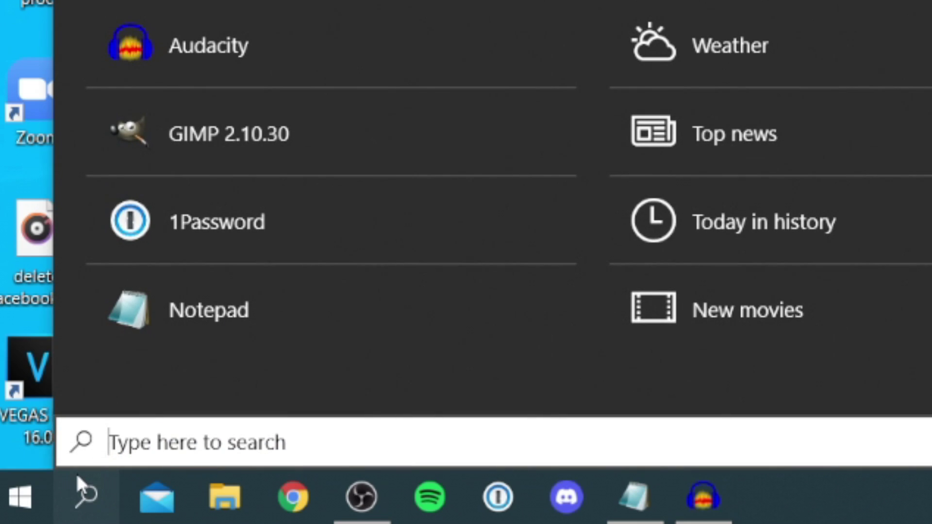
pyautogui.write('gi')
pyautogui.write('mp')
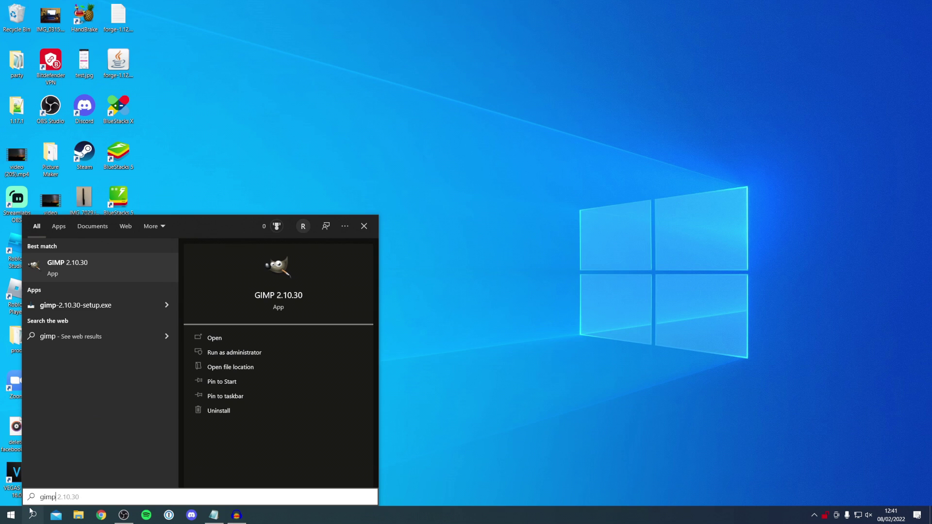
pyautogui.click(101, 264)
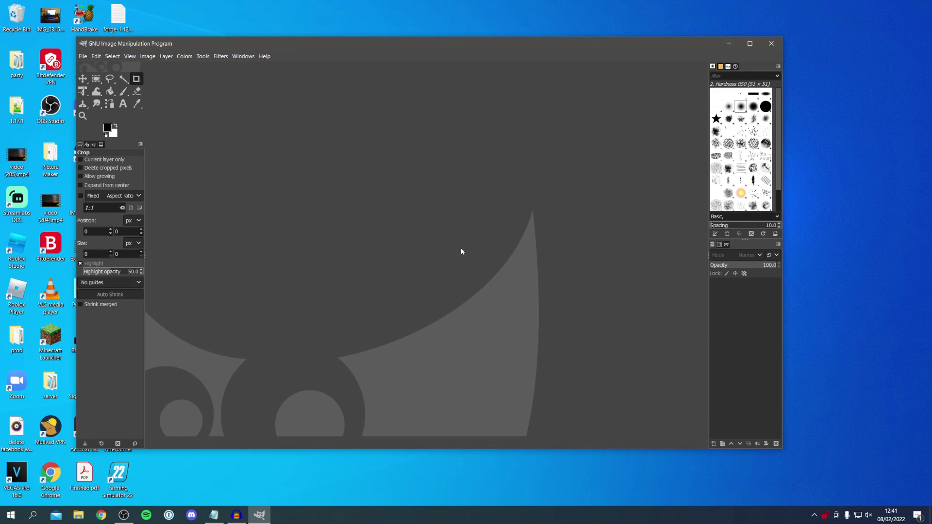
# Step: Maximize the GIMP window, then bring up the File menu
pyautogui.click(750, 44)
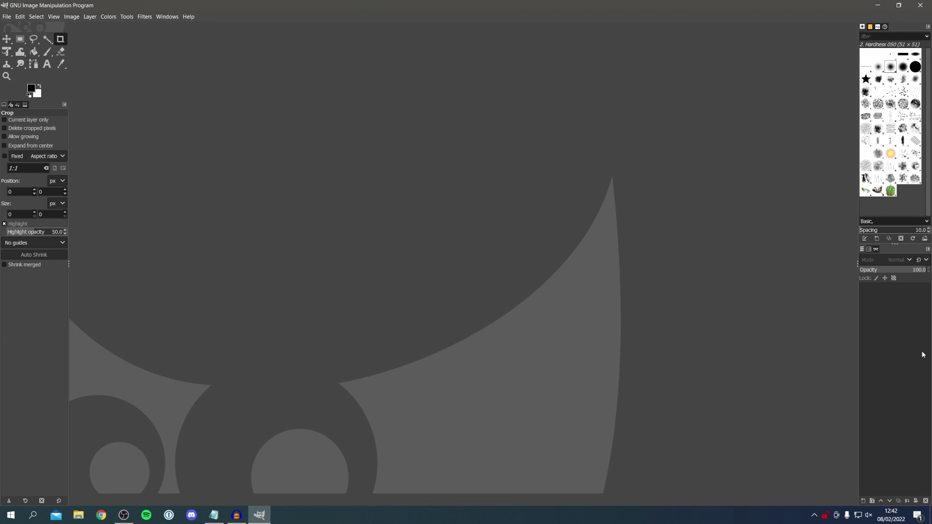
pyautogui.click(129, 16)
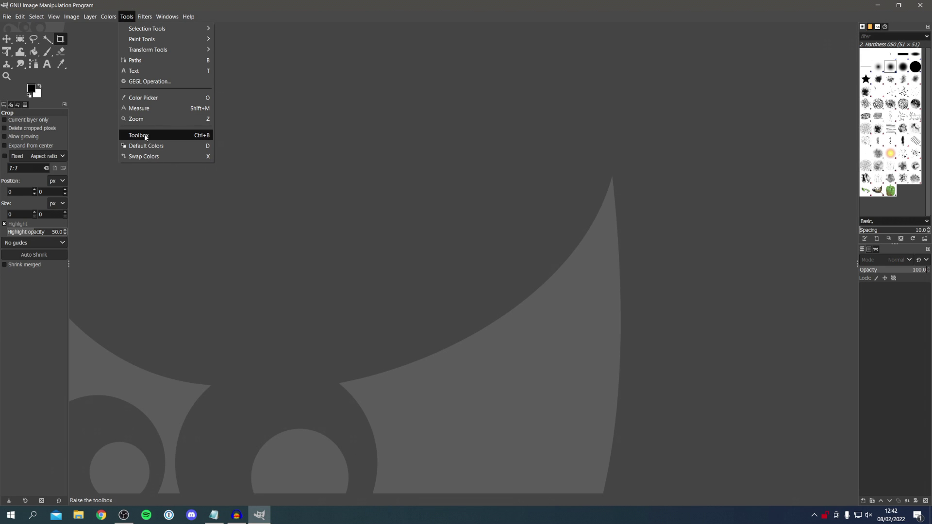
pyautogui.click(291, 142)
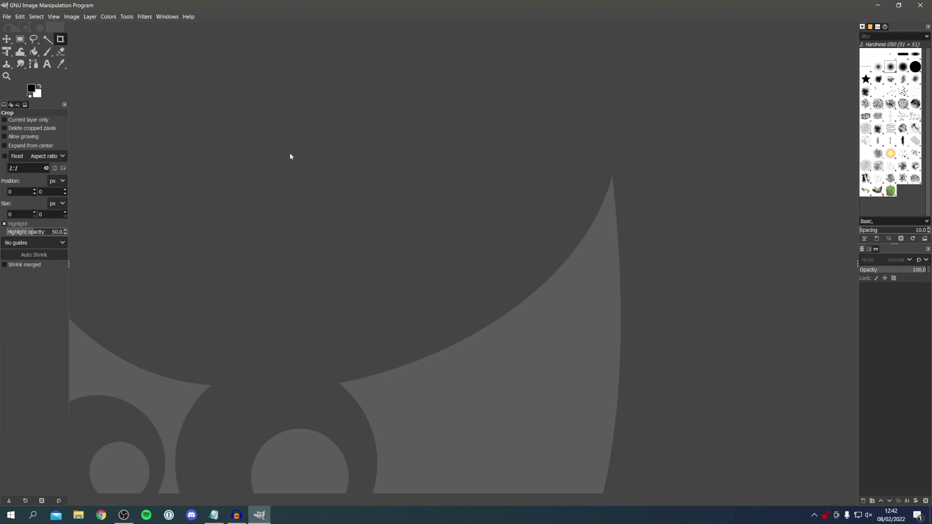
pyautogui.click(6, 17)
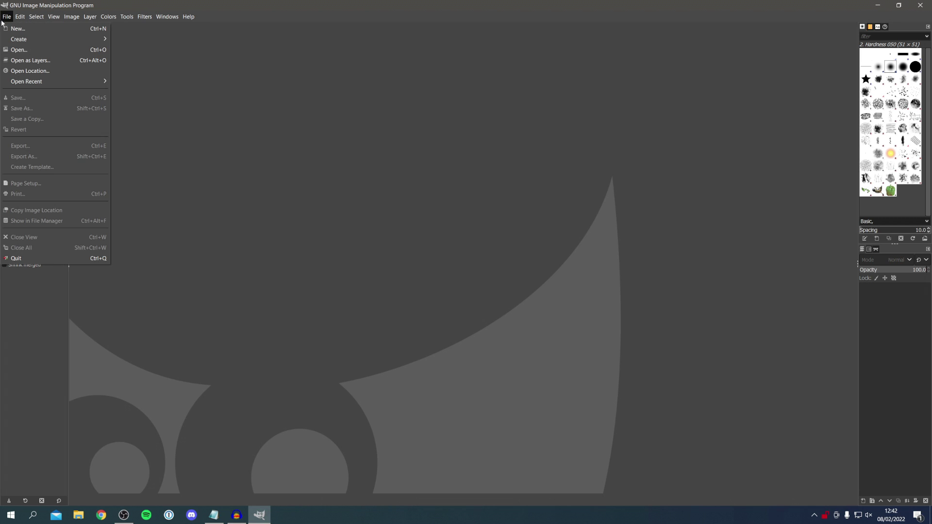
# Step: Create a new 1920×1080 px image with Fill with set to Background color under Advanced Options
pyautogui.click(24, 30)
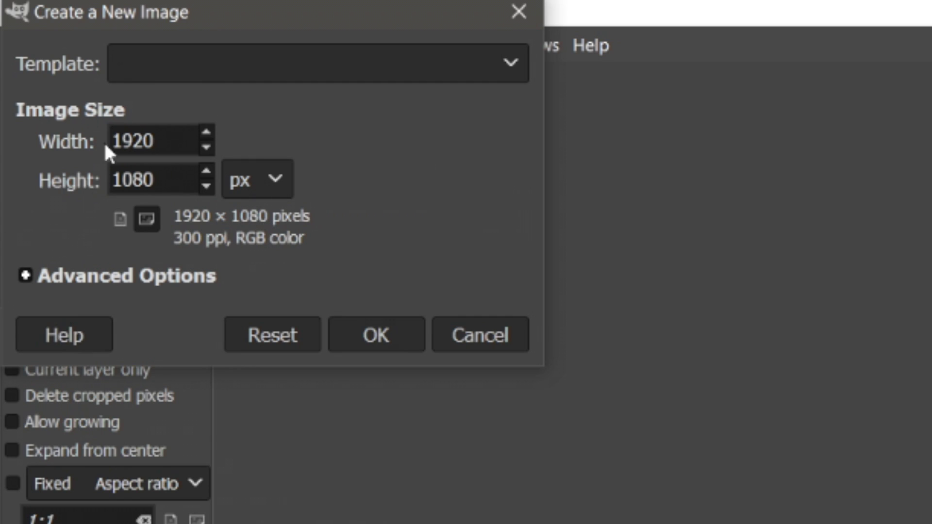
pyautogui.click(40, 279)
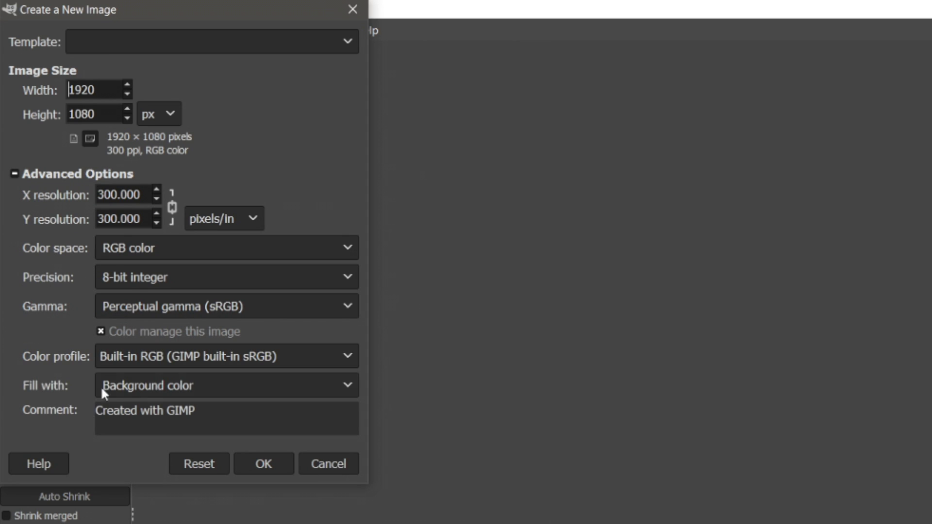
pyautogui.click(146, 386)
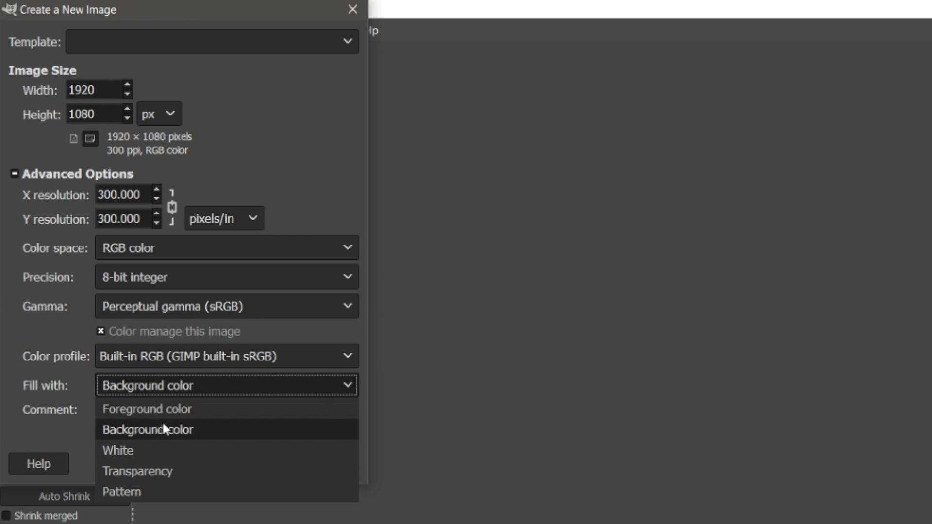
pyautogui.click(185, 431)
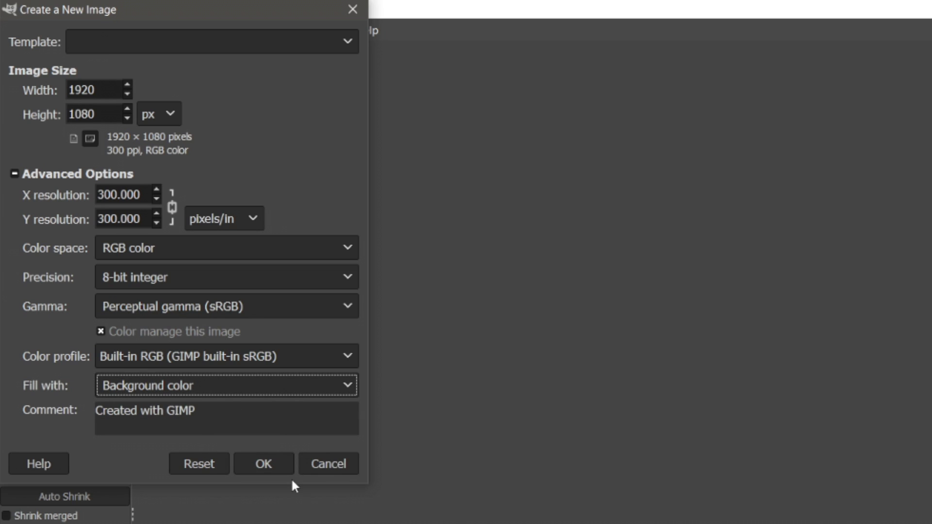
pyautogui.click(264, 464)
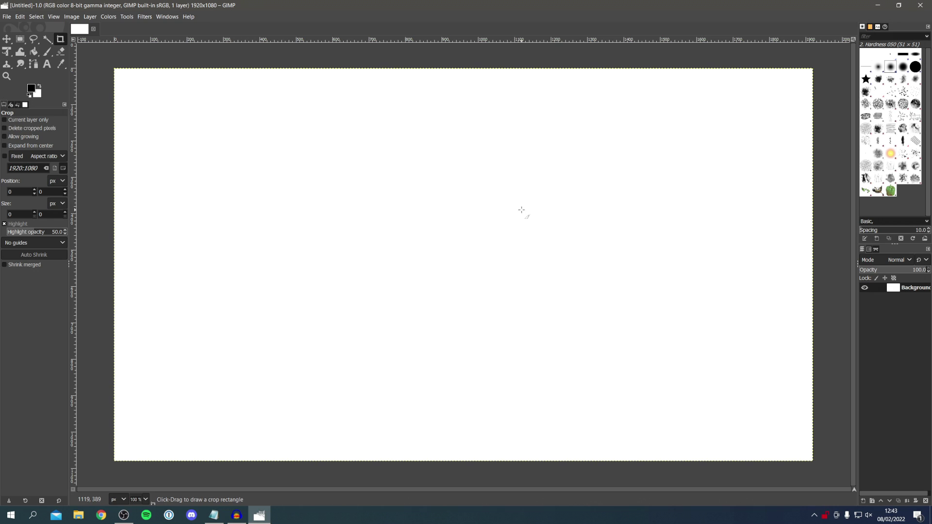
# Step: Set the foreground colour to blue 0075ff
pyautogui.click(32, 89)
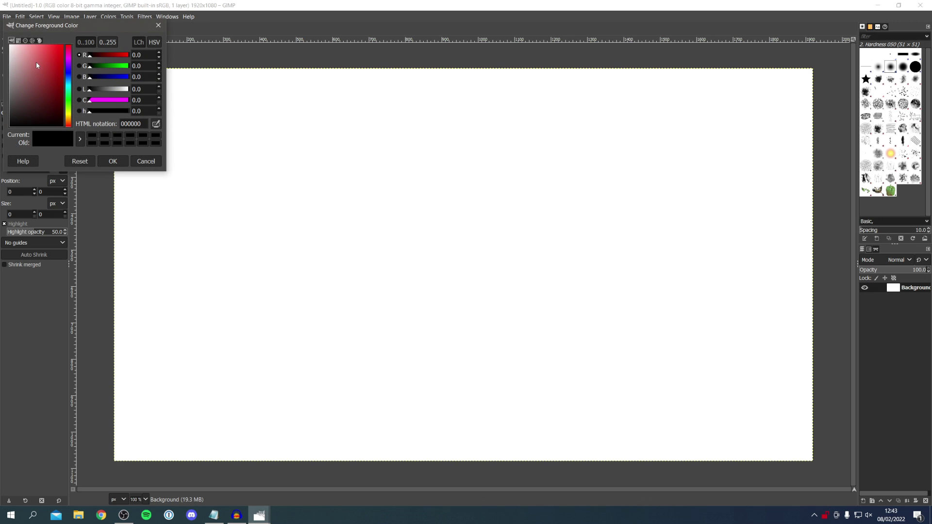
pyautogui.moveTo(66, 83); pyautogui.dragTo(69, 81)
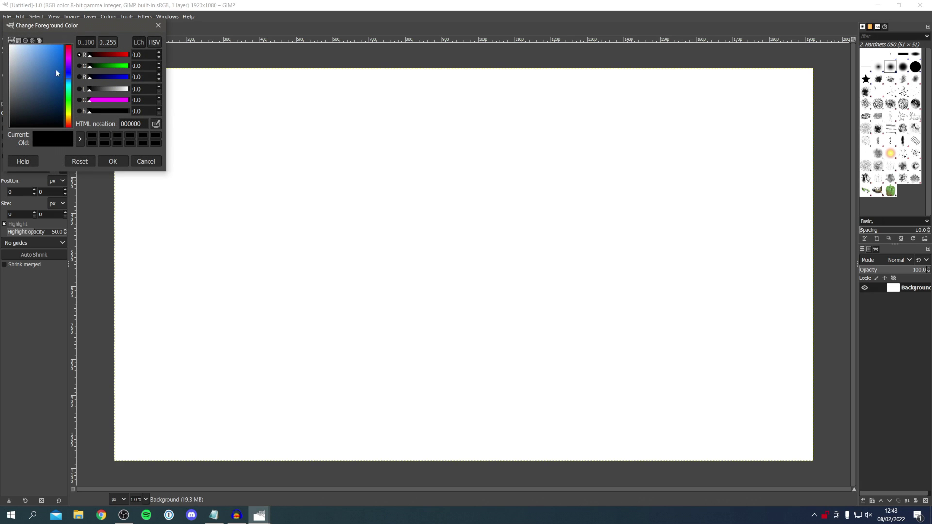
pyautogui.click(60, 77)
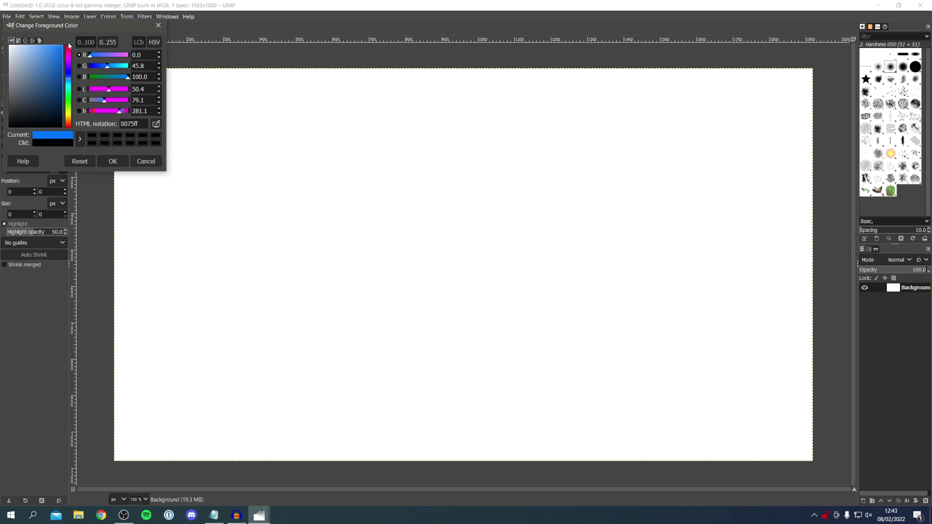
pyautogui.click(117, 159)
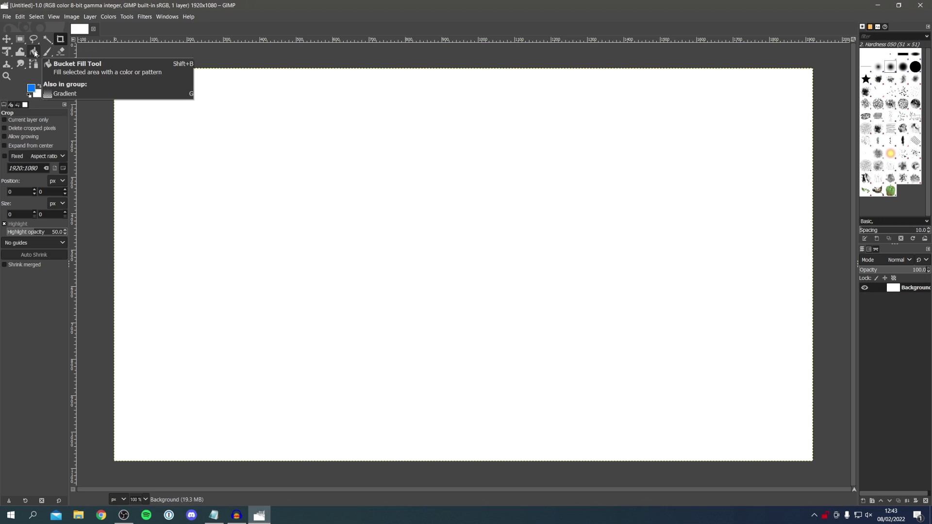
# Step: Bucket-fill the whole canvas with the blue foreground colour, then switch to the Move tool
pyautogui.click(35, 51)
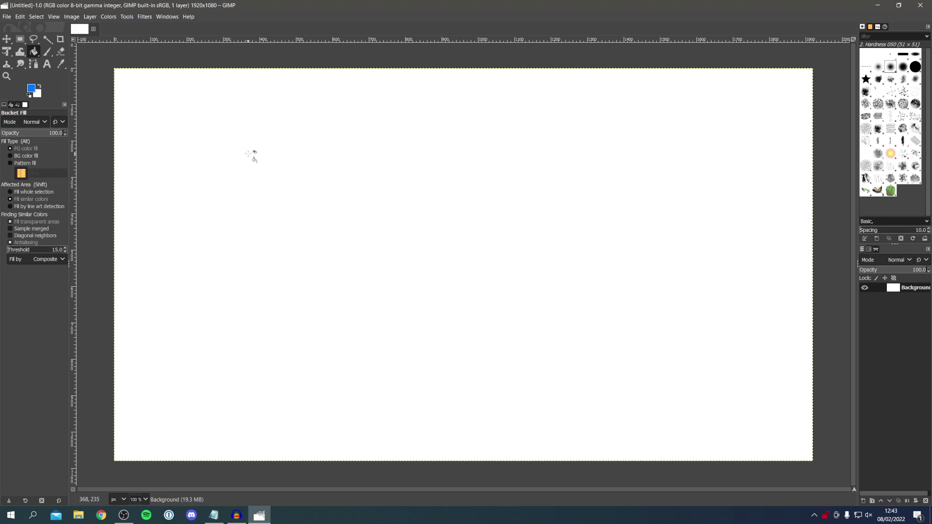
pyautogui.click(251, 154)
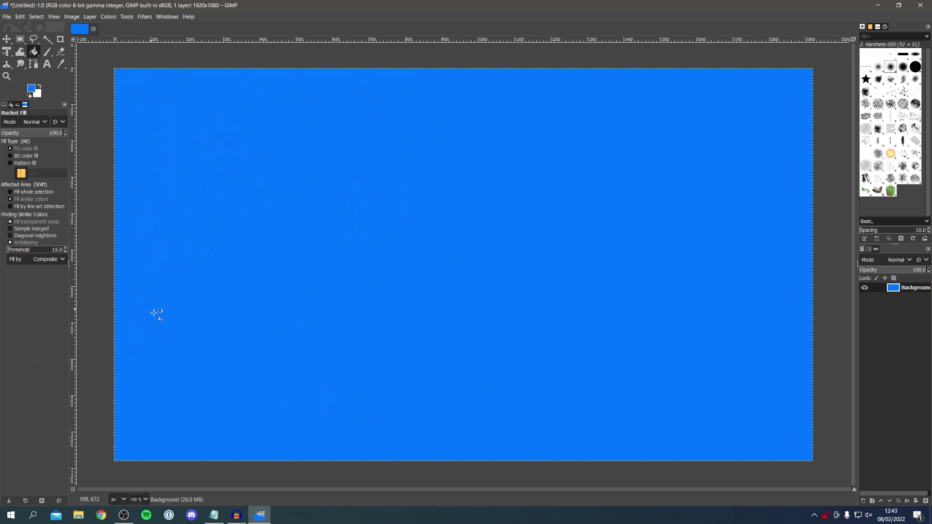
pyautogui.press('m')
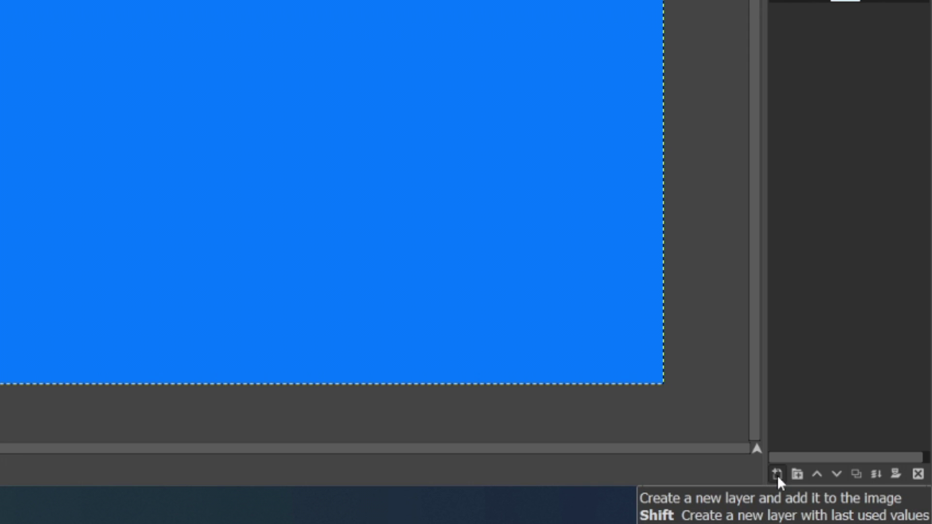
# Step: Add a new layer named 'Layer' filled with Transparency
pyautogui.click(776, 475)
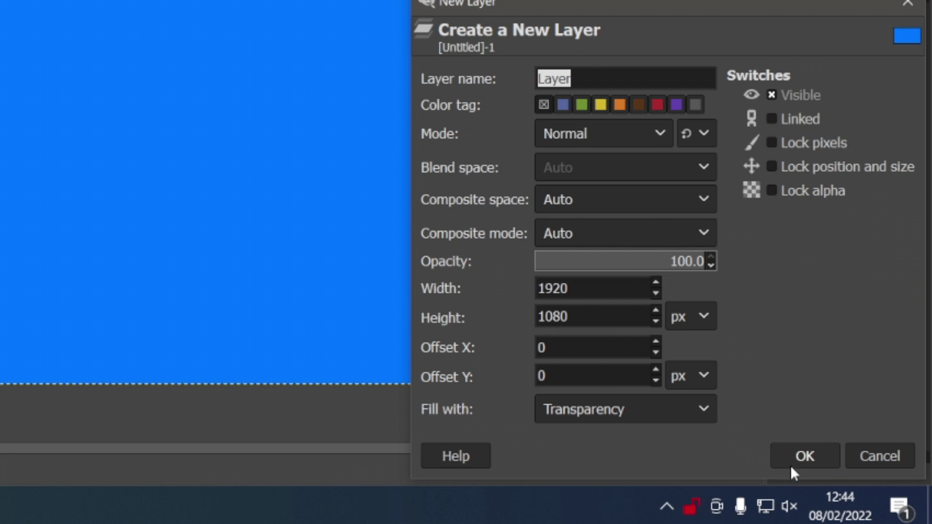
pyautogui.click(804, 456)
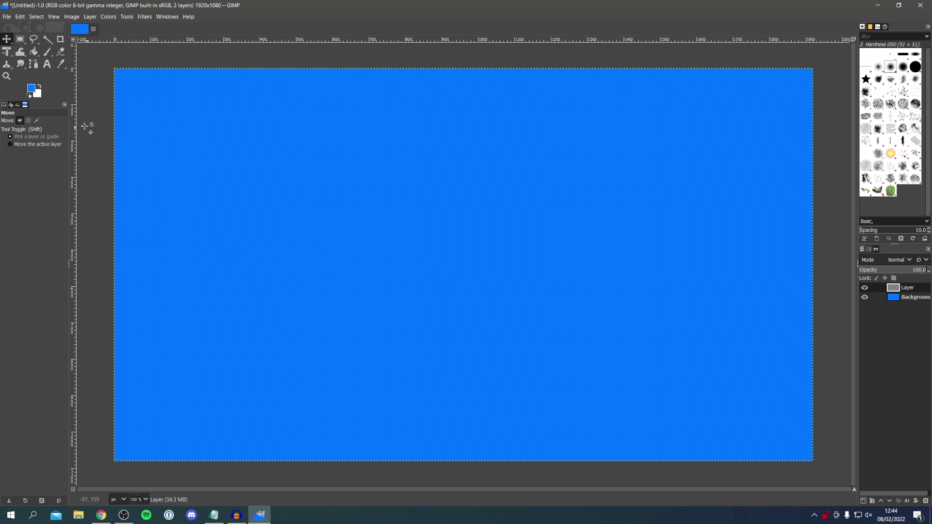
# Step: Draw a text box near the upper left and set the text colour to white ffffff
pyautogui.click(46, 66)
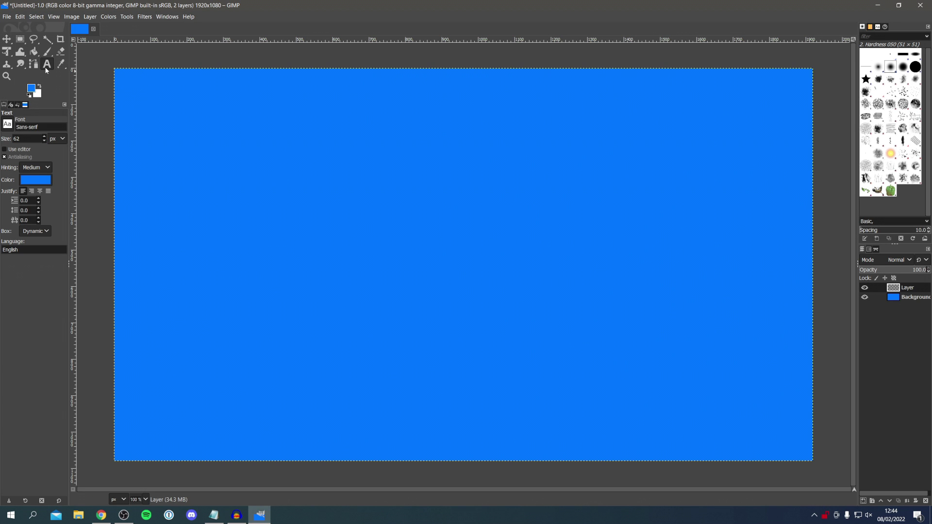
pyautogui.moveTo(203, 153); pyautogui.dragTo(508, 293)
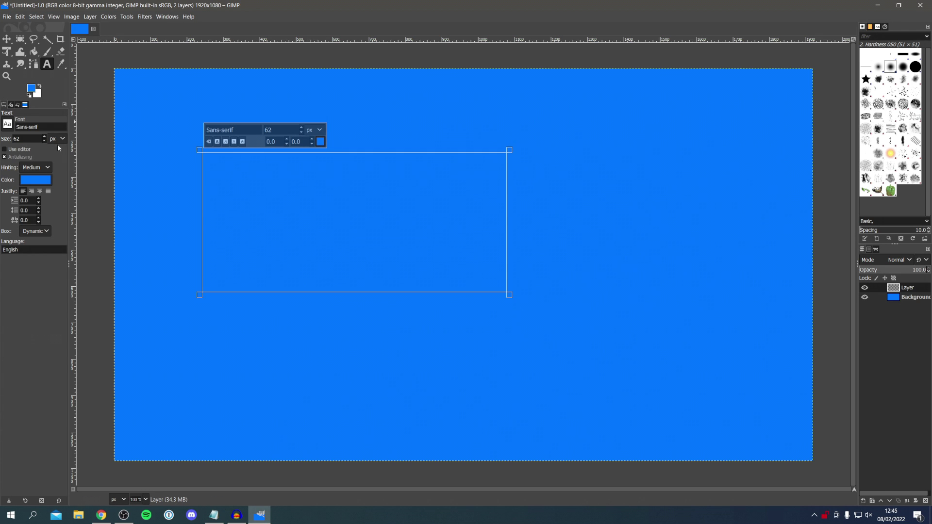
pyautogui.click(24, 181)
pyautogui.moveTo(29, 161); pyautogui.dragTo(2, 137)
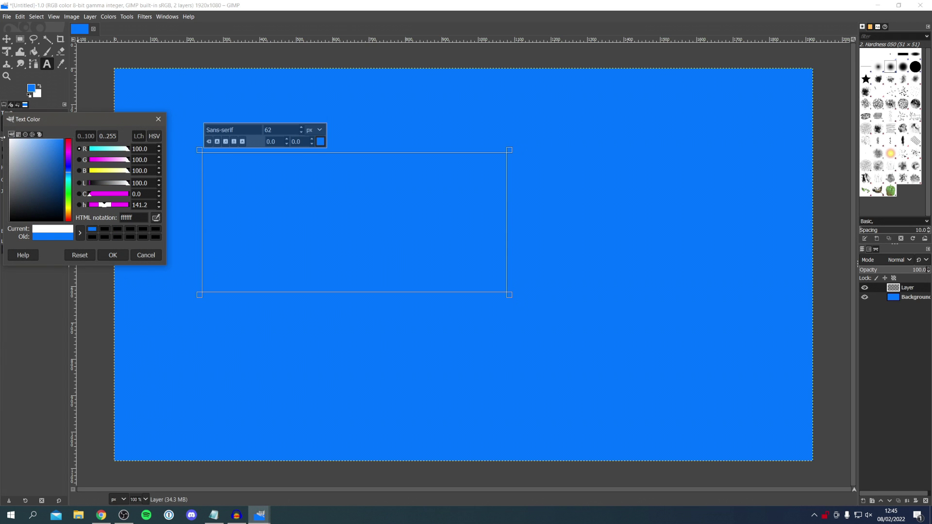
pyautogui.click(114, 258)
# Step: Type 'Example' in the text box and enlarge it to 187 px
pyautogui.click(237, 170)
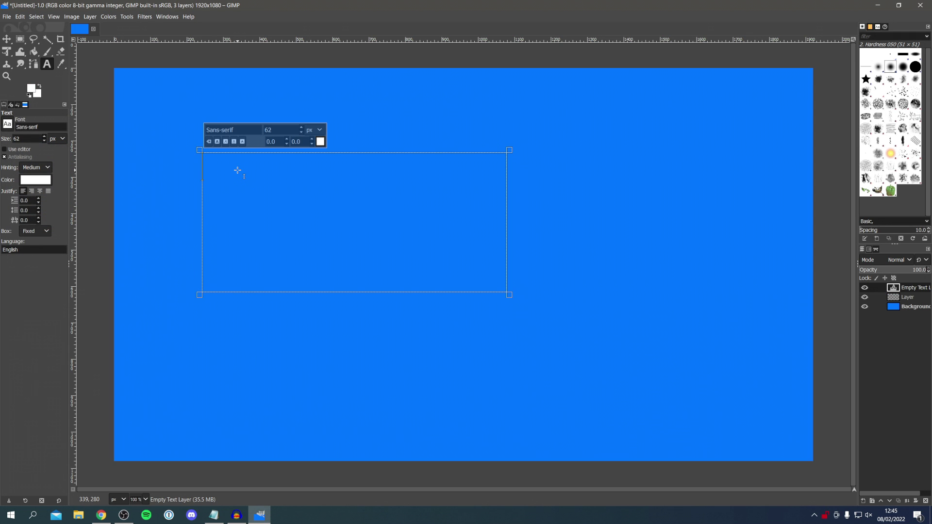
pyautogui.write('Example')
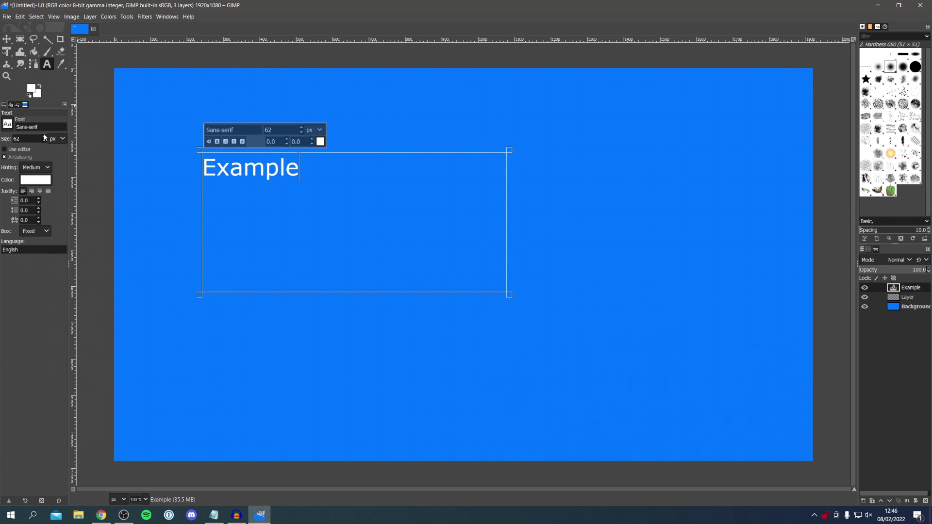
pyautogui.scroll(20, 44, 138)
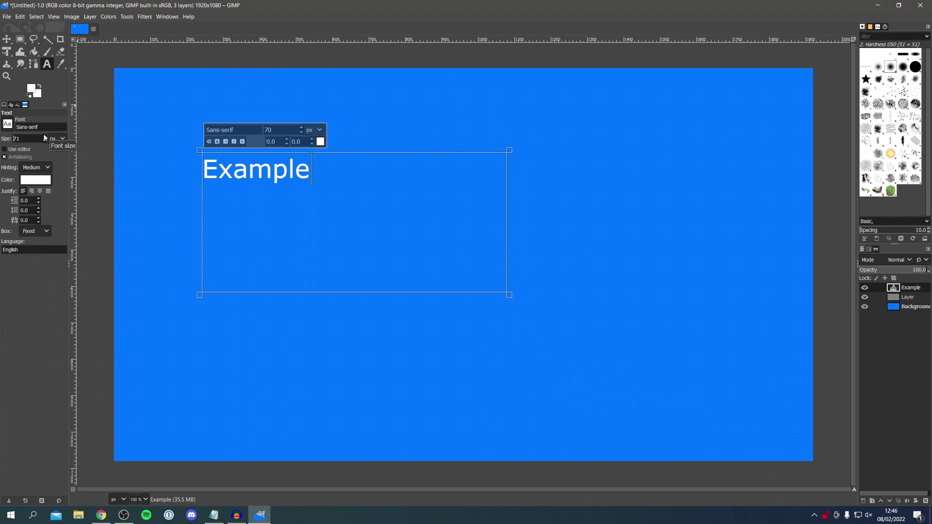
pyautogui.scroll(20, 44, 138)
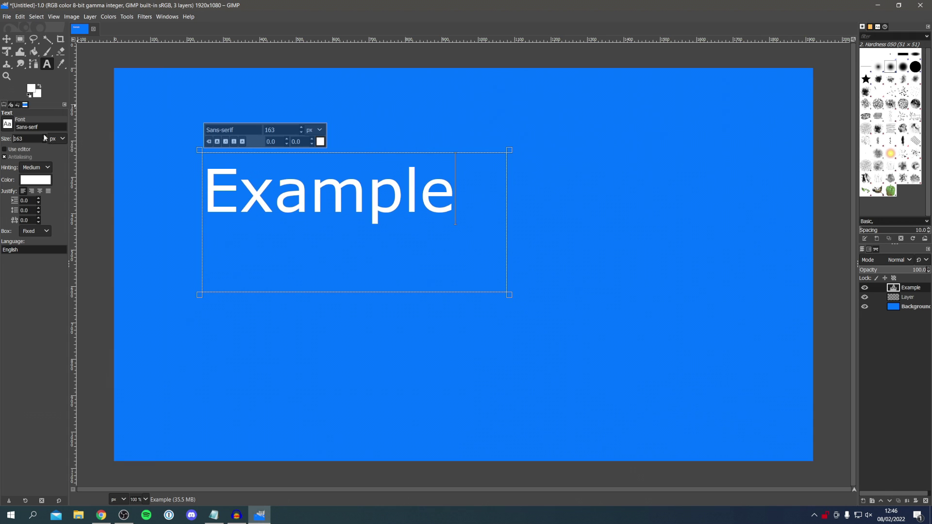
pyautogui.scroll(20, 44, 138)
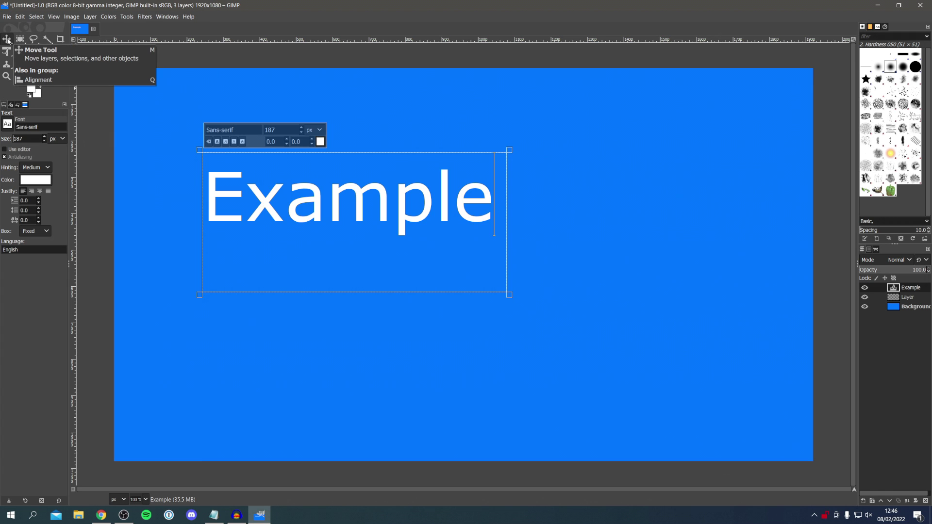
# Step: Drag the Example text layer to the centre of the canvas
pyautogui.click(7, 39)
pyautogui.moveTo(291, 194); pyautogui.dragTo(299, 209)
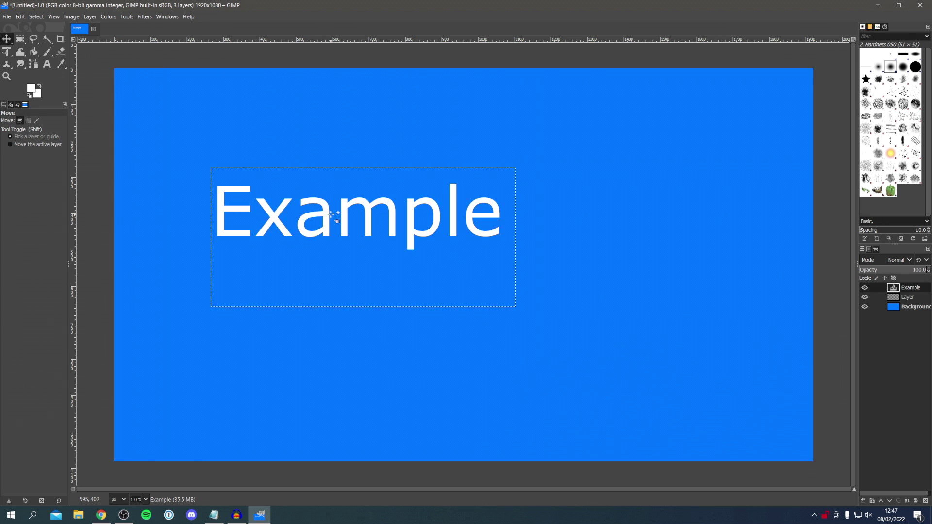
pyautogui.moveTo(325, 214); pyautogui.dragTo(456, 252)
# Step: Duplicate the image with Ctrl+D and make the Example text layer active again
pyautogui.hotkey('ctrl', 'd')
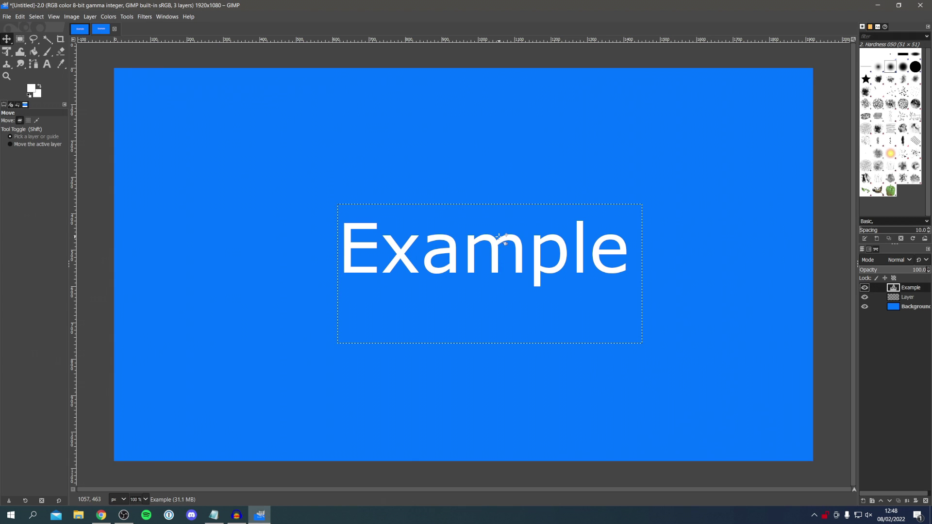
pyautogui.click(908, 298)
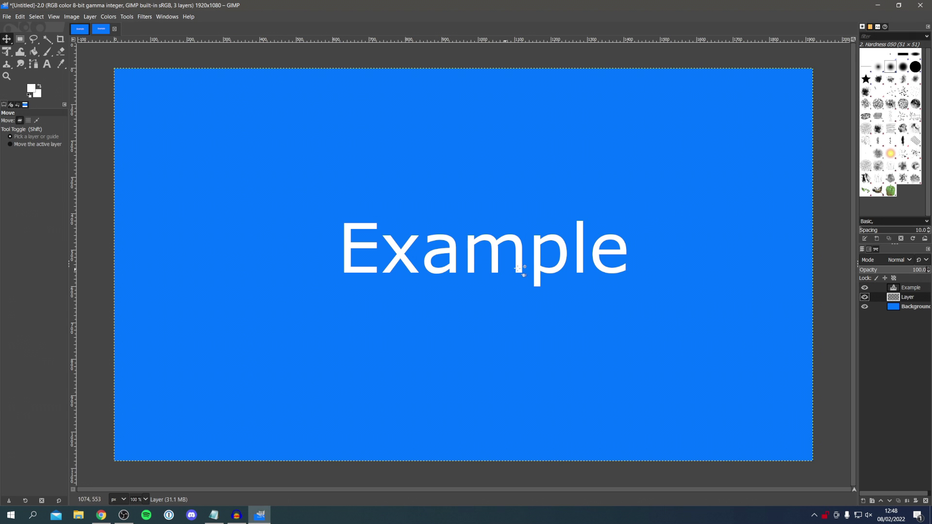
pyautogui.press('pageup')
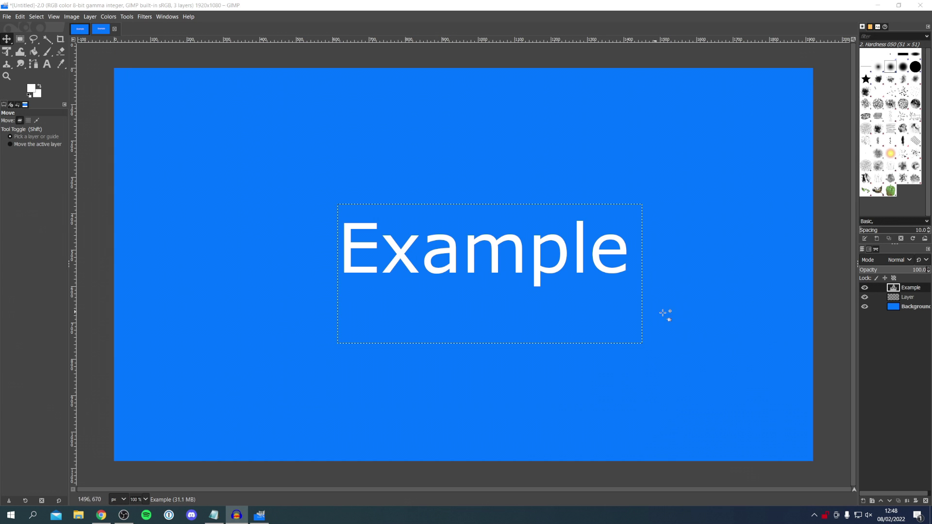
# Step: Add transparent Layer #1 and drag it below the Example layer, above Layer
pyautogui.click(863, 501)
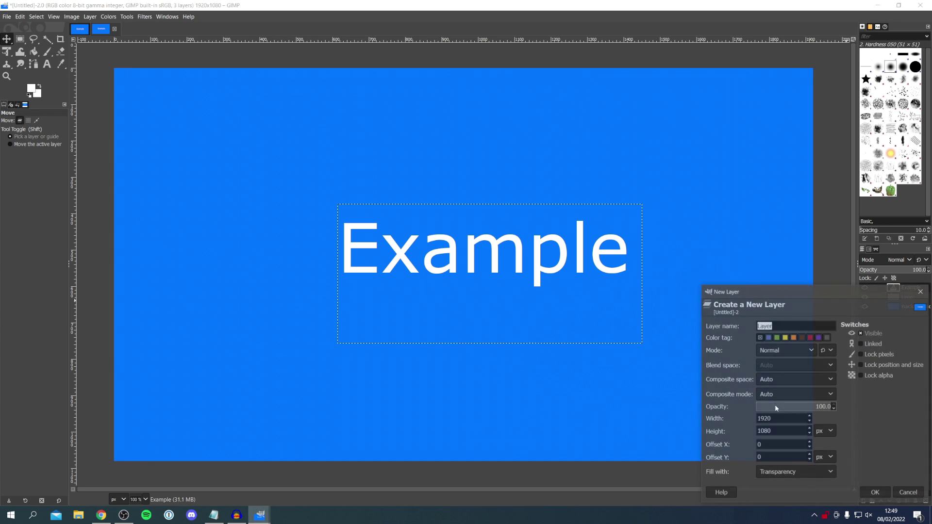
pyautogui.click(885, 492)
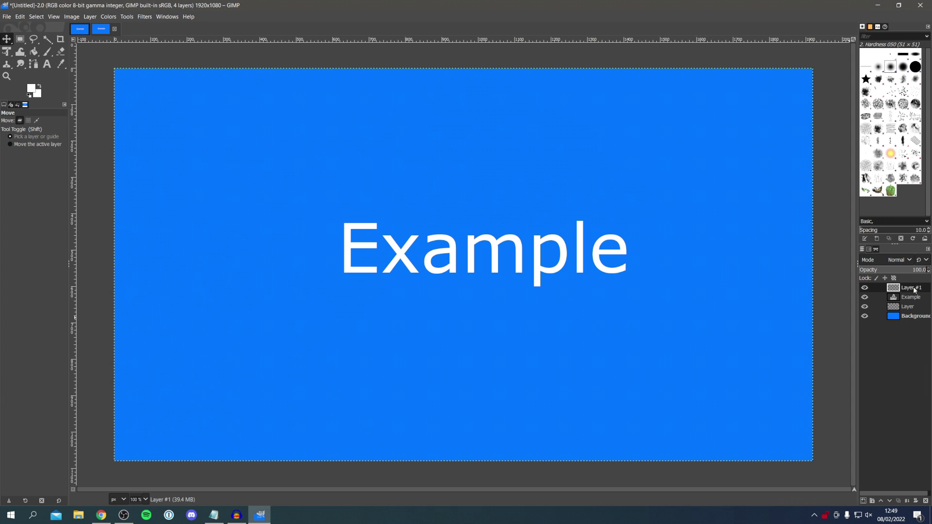
pyautogui.moveTo(904, 292); pyautogui.dragTo(875, 298)
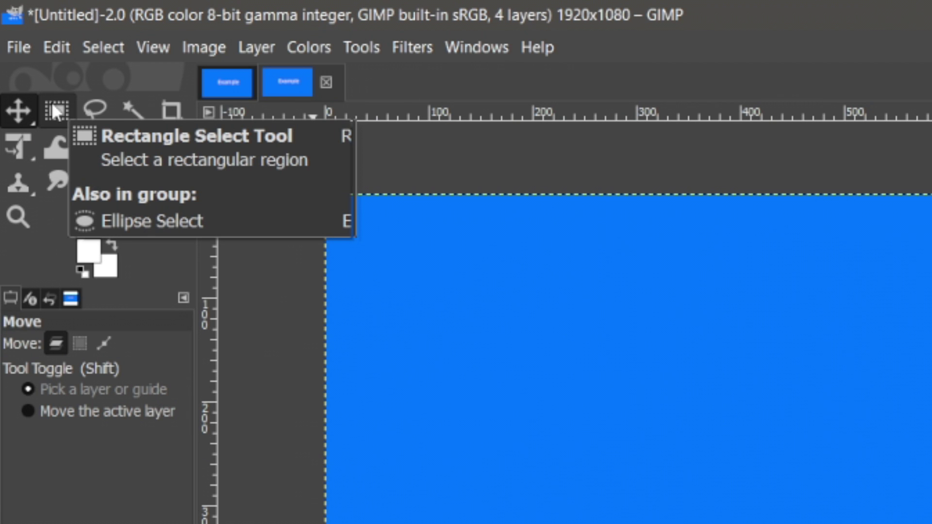
# Step: Draw an 869×268 px rectangle selection fitted around the Example text
pyautogui.rightClick(53, 106)
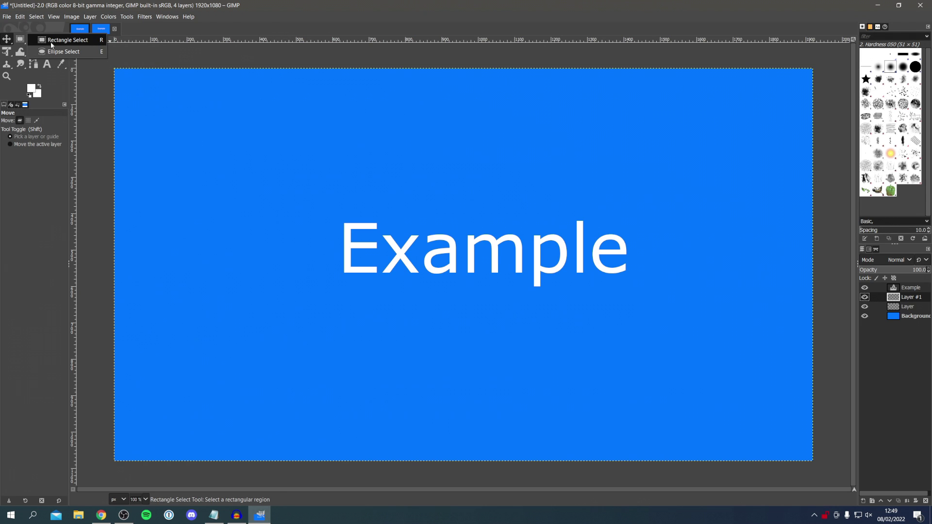
pyautogui.click(68, 43)
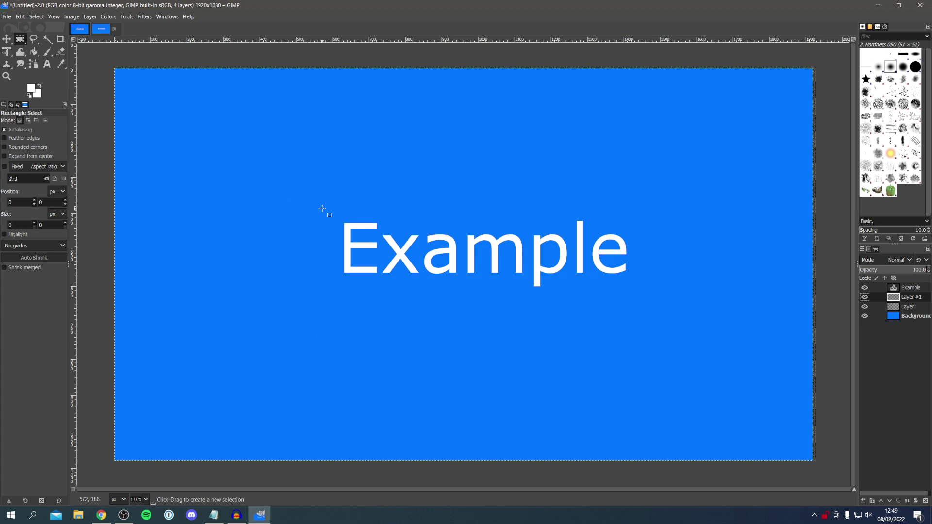
pyautogui.moveTo(323, 203); pyautogui.dragTo(643, 303)
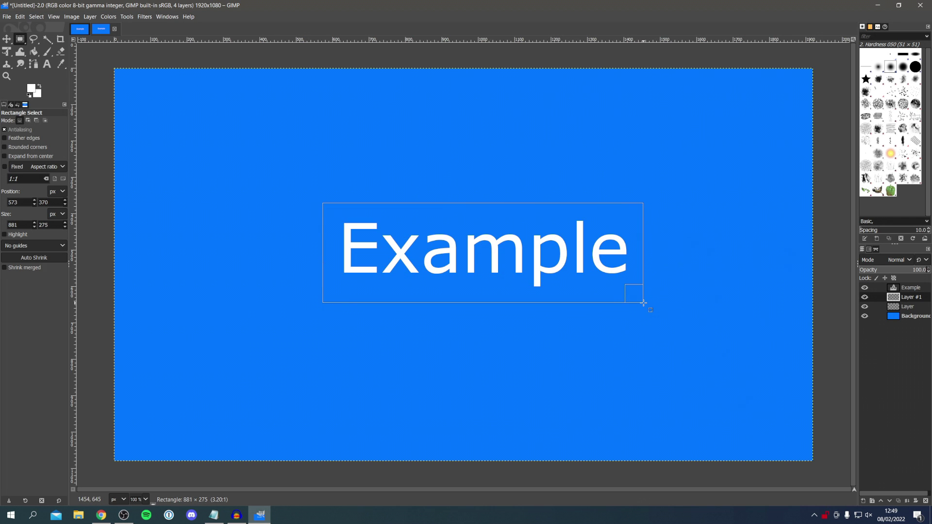
pyautogui.moveTo(643, 303); pyautogui.dragTo(643, 303)
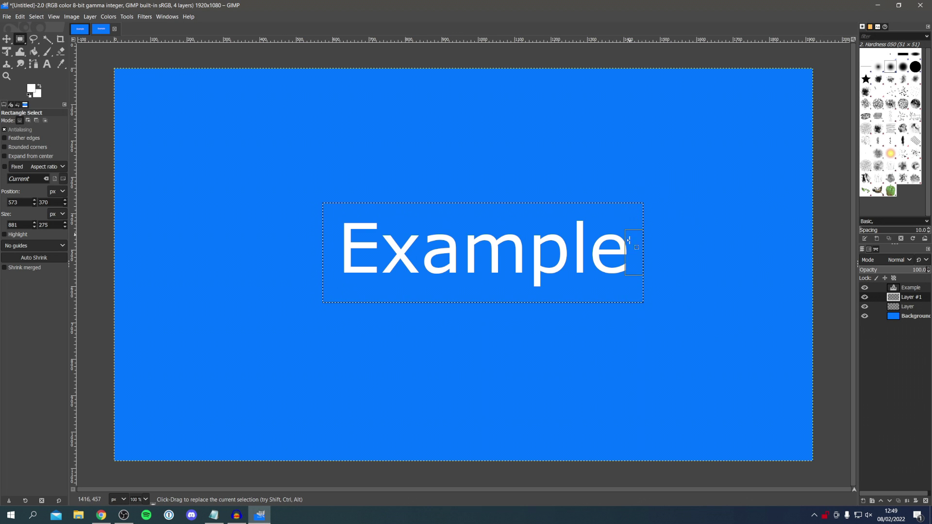
pyautogui.moveTo(340, 296)
pyautogui.mouseDown()
pyautogui.moveTo(401, 307)
pyautogui.moveTo(505, 354)
pyautogui.moveTo(341, 293)
pyautogui.mouseUp()
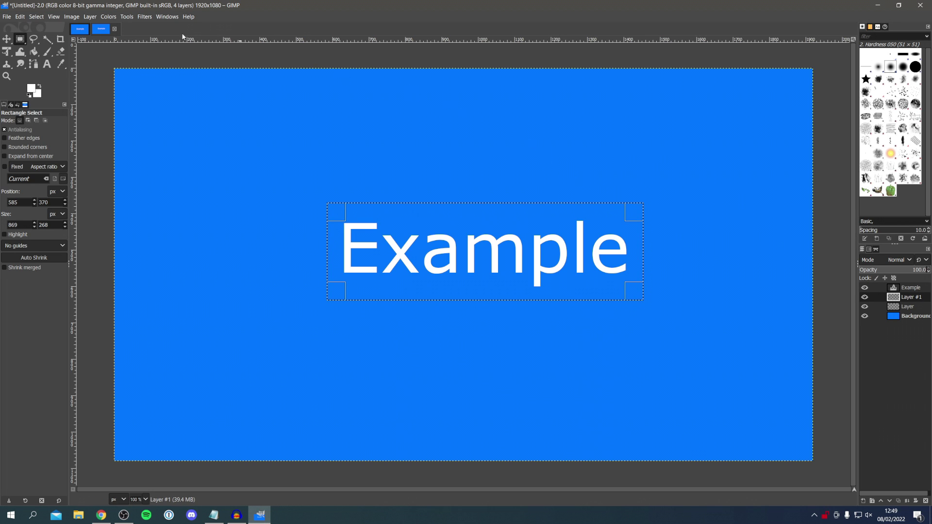
# Step: With Bucket Fill, set the foreground colour to 04ff00 and fill the box behind Example
pyautogui.click(34, 51)
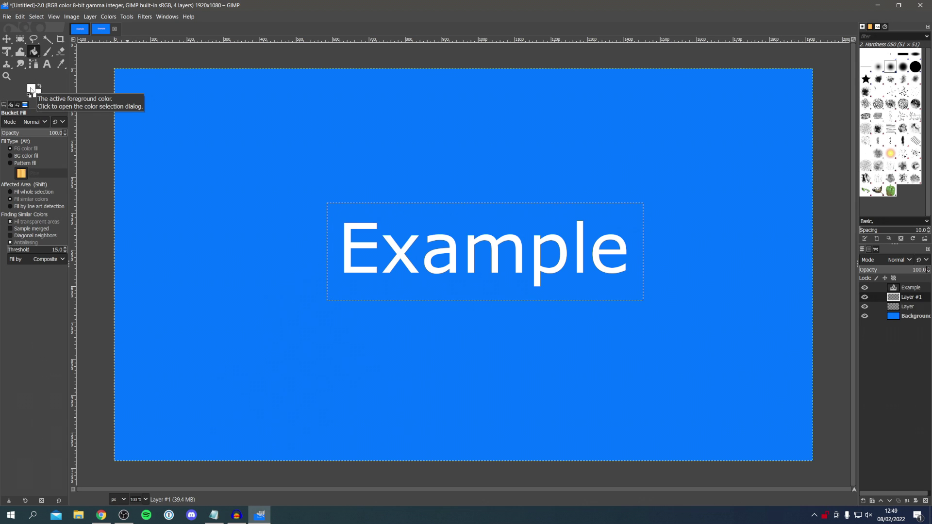
pyautogui.click(31, 87)
pyautogui.click(69, 104)
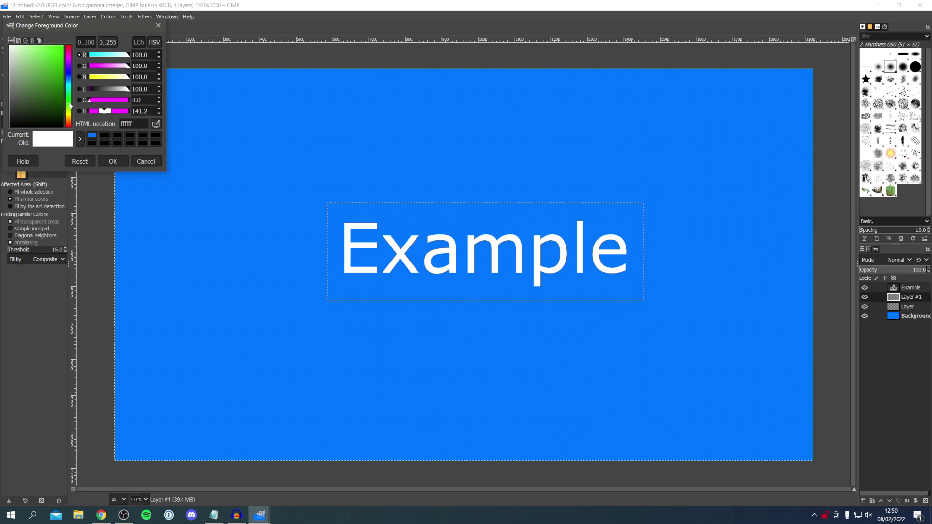
pyautogui.click(62, 46)
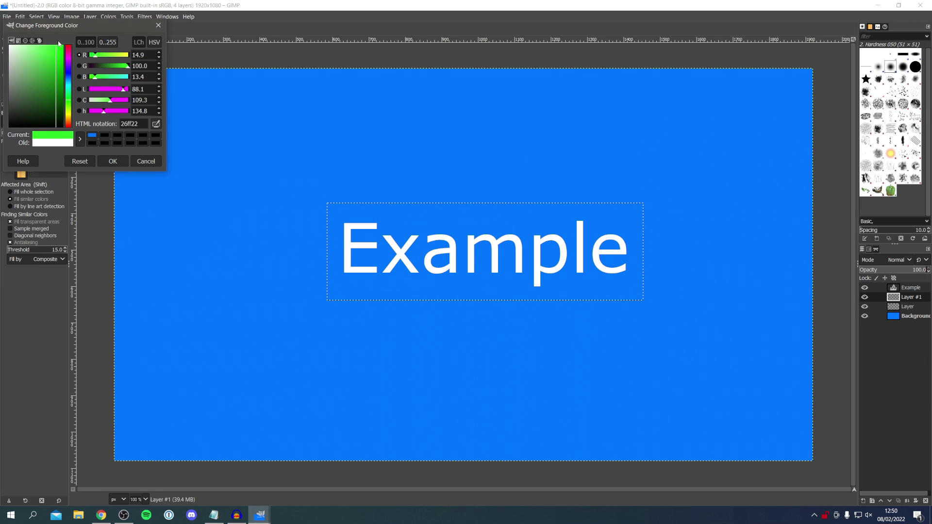
pyautogui.click(111, 161)
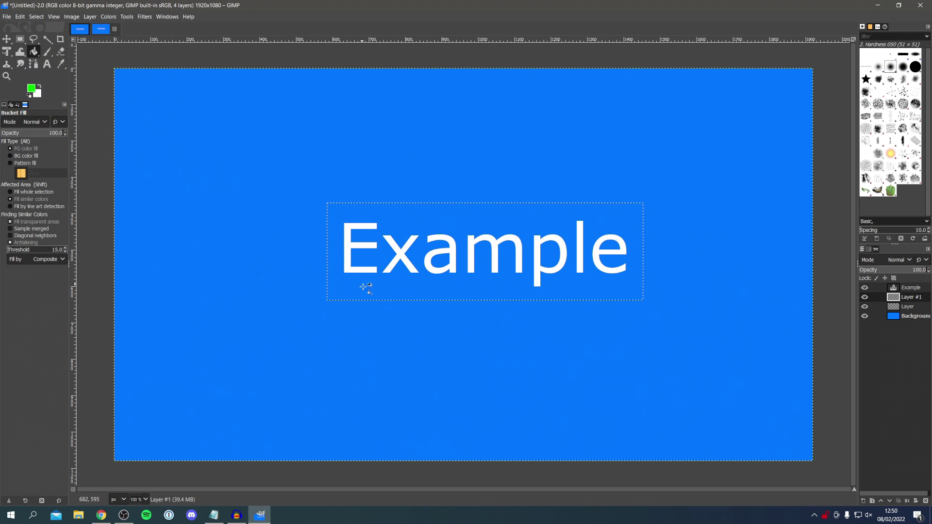
pyautogui.click(418, 250)
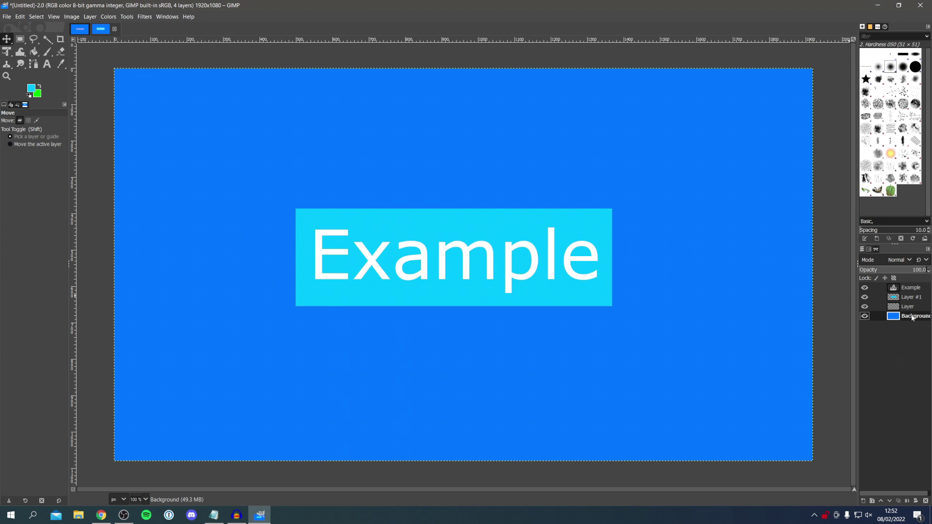
# Step: Select the Gradient tool and set the foreground colour to white
pyautogui.click(30, 55)
pyautogui.click(66, 67)
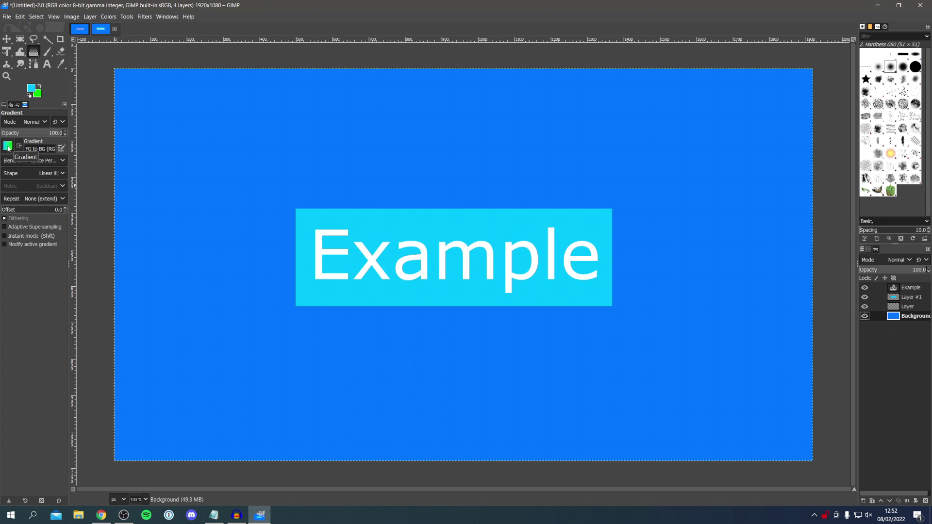
pyautogui.click(32, 89)
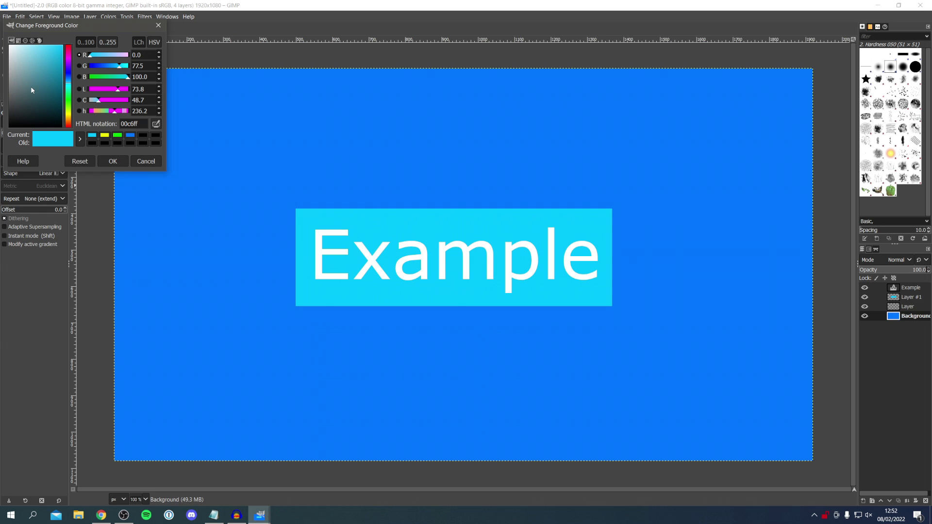
pyautogui.moveTo(33, 77); pyautogui.dragTo(4, 42)
pyautogui.click(113, 161)
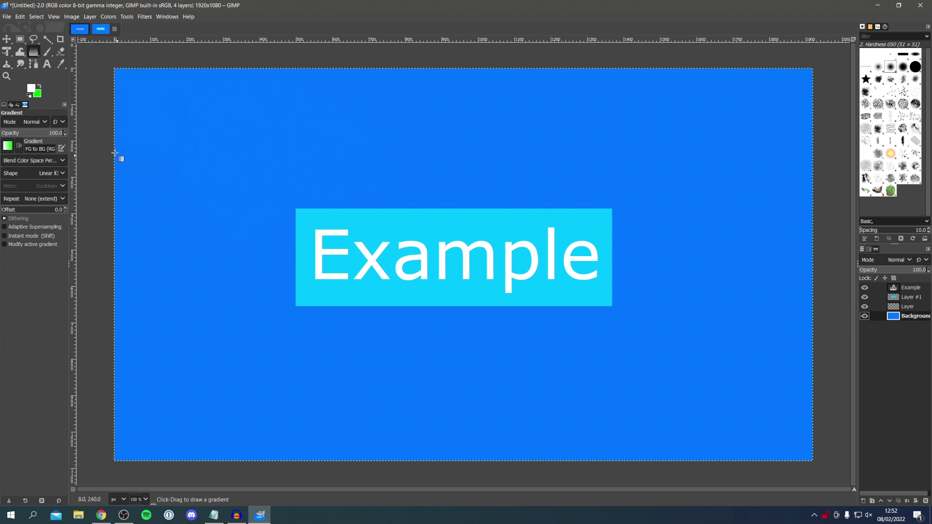
# Step: Set the background colour to black
pyautogui.click(41, 98)
pyautogui.moveTo(44, 103); pyautogui.dragTo(15, 128)
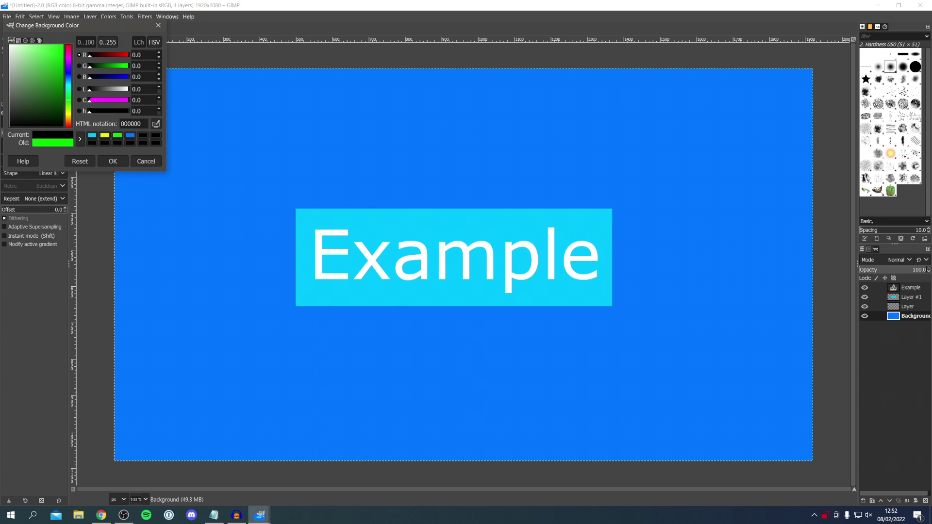
pyautogui.click(112, 162)
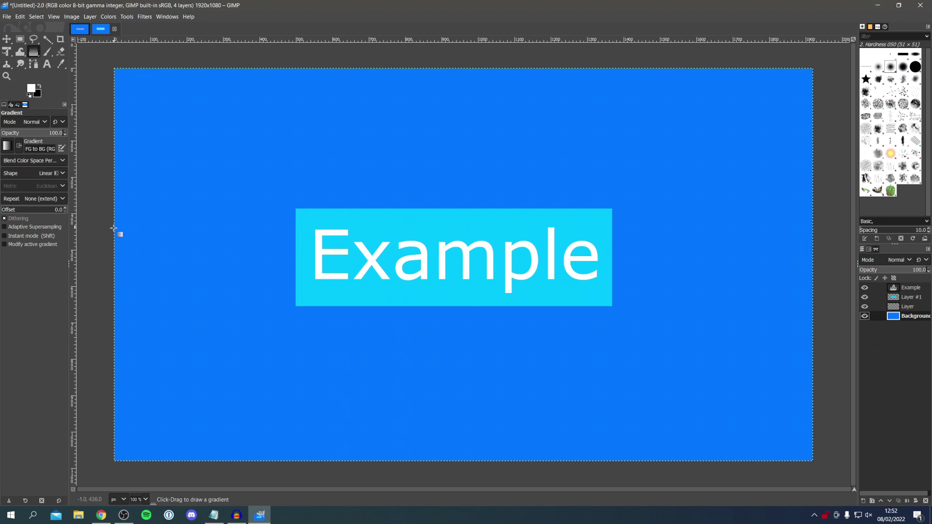
# Step: Drag the FG-to-BG gradient from the canvas's top-left to bottom-right corner and commit it
pyautogui.moveTo(100, 57); pyautogui.dragTo(125, 82)
pyautogui.moveTo(348, 237); pyautogui.dragTo(822, 467)
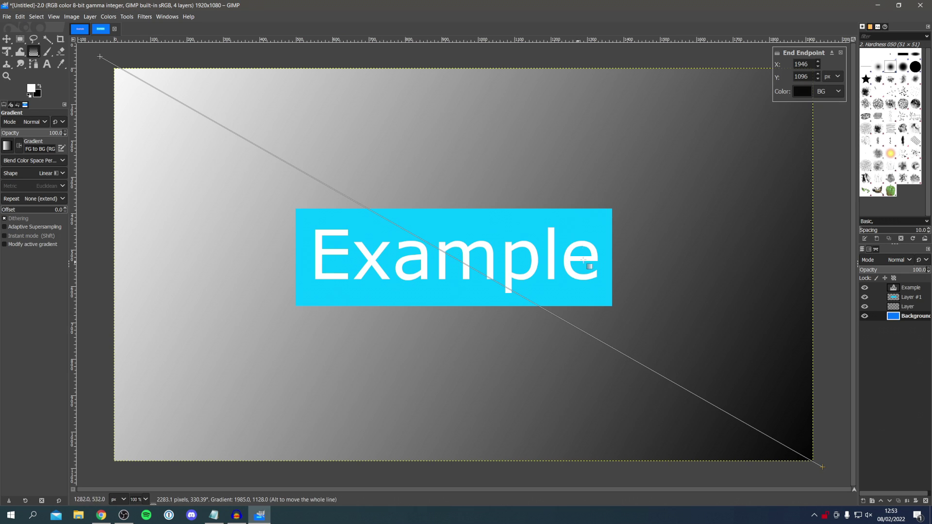
pyautogui.press('m')
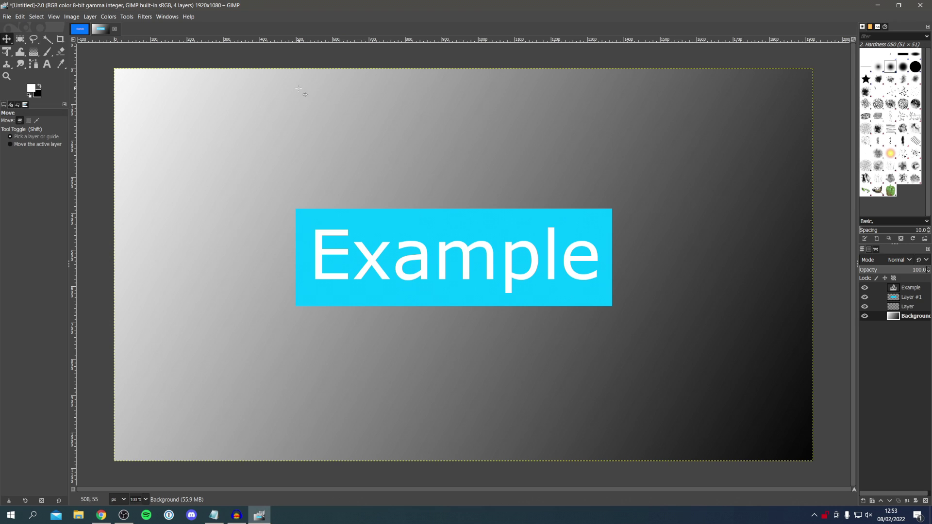
# Step: Open Export As and replace the Untitled file name with Example
pyautogui.click(7, 17)
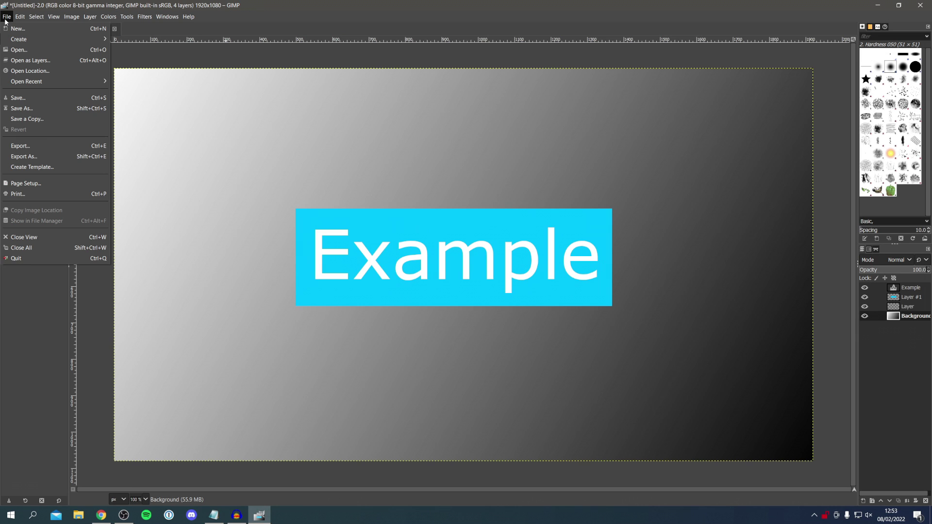
pyautogui.click(41, 161)
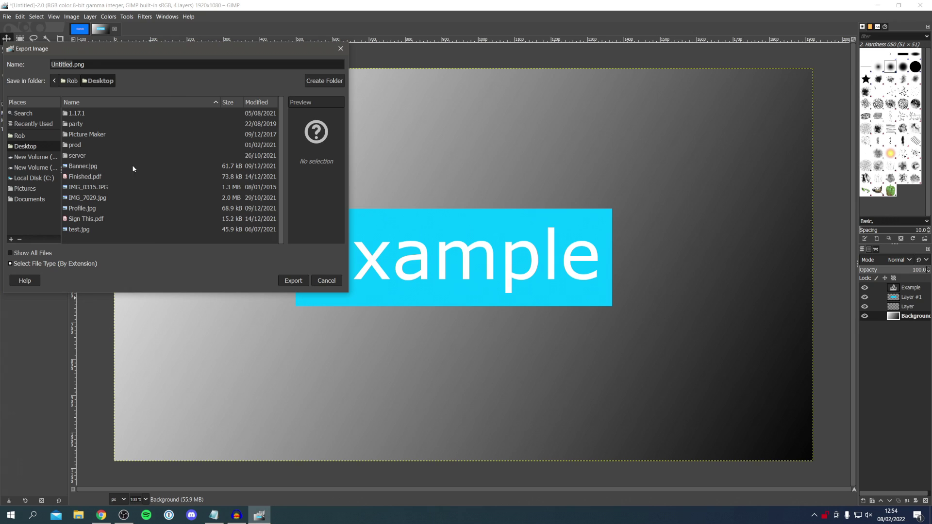
pyautogui.doubleClick(59, 64)
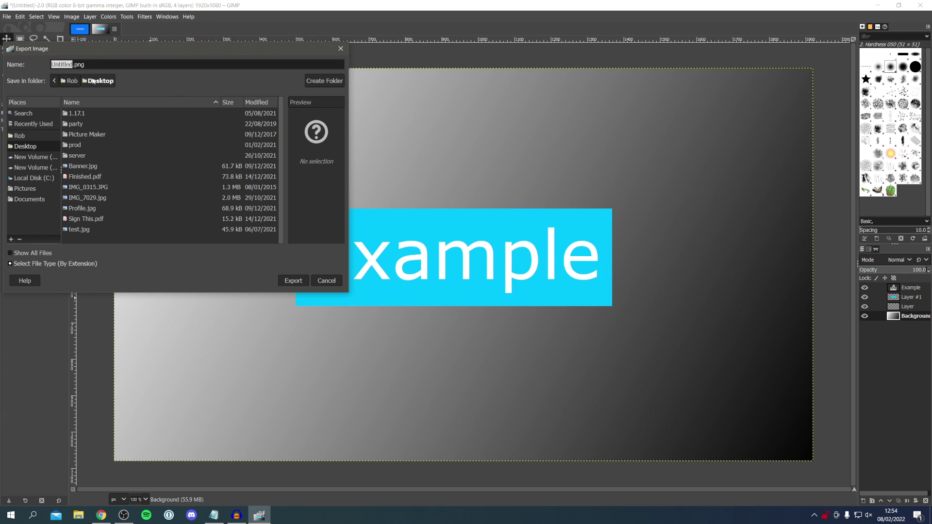
pyautogui.press('BackSpace')
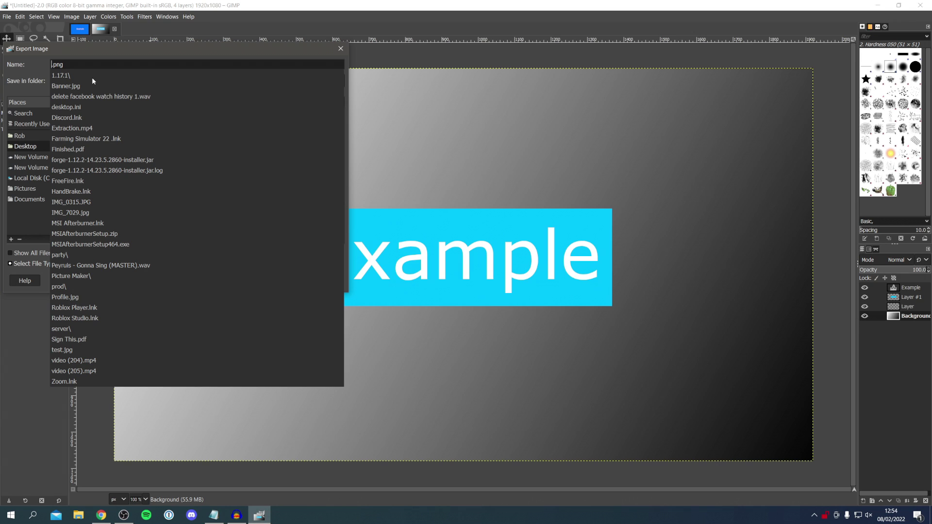
pyautogui.write('Example')
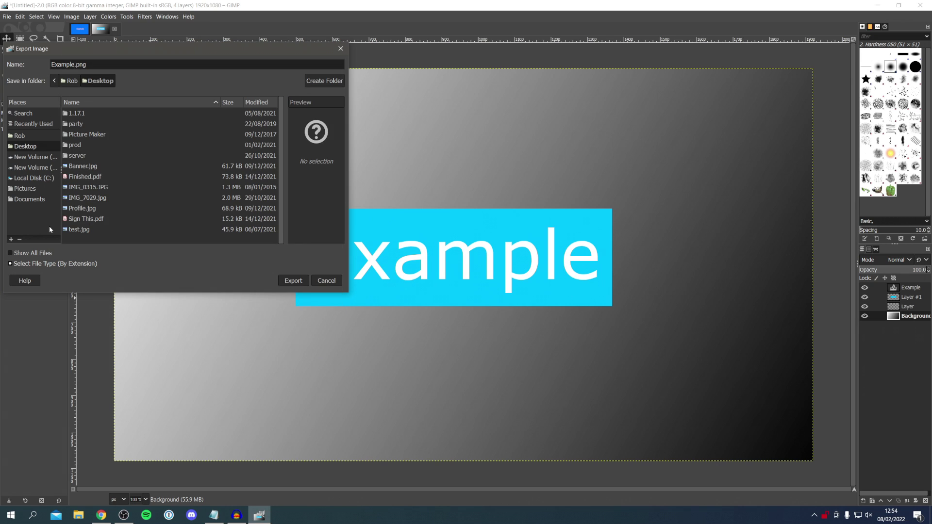
# Step: Expand the Select File Type list and browse the available export formats
pyautogui.click(21, 264)
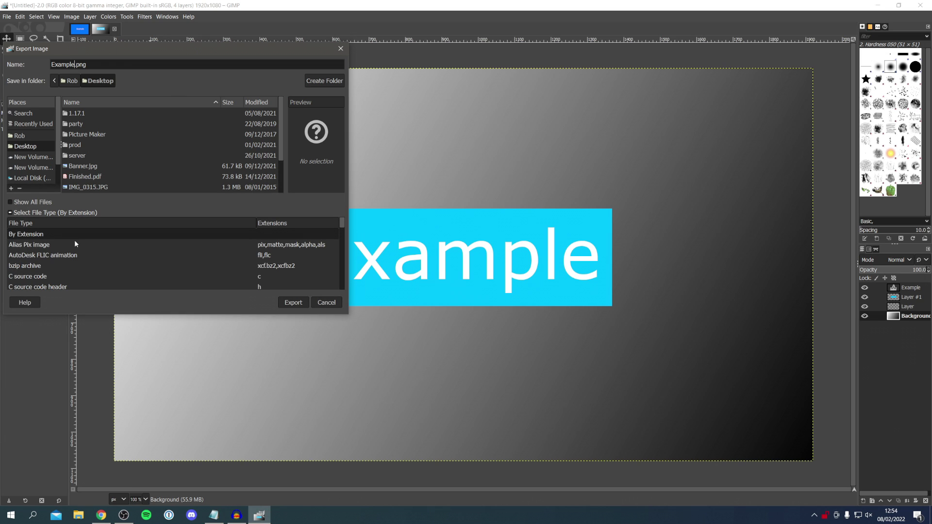
pyautogui.scroll(-10, 75, 241)
pyautogui.scroll(3, 97, 264)
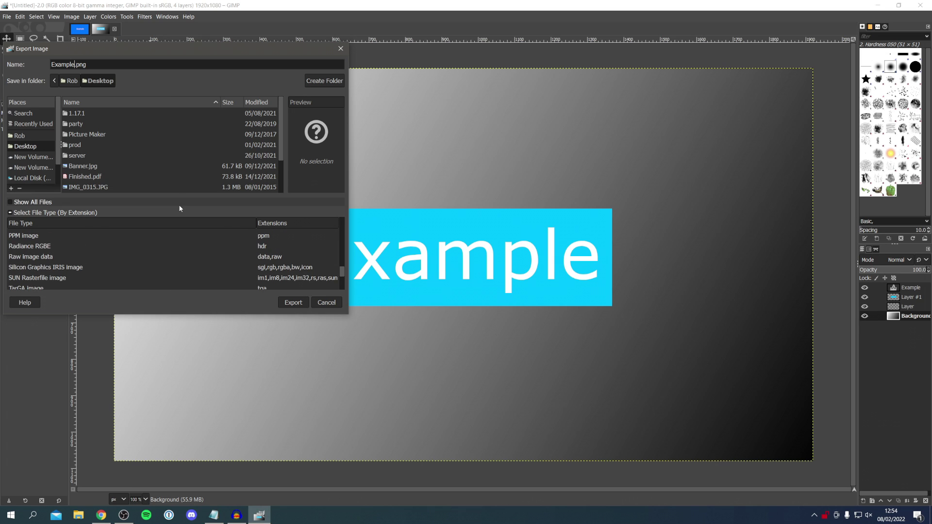
pyautogui.scroll(-2, 69, 260)
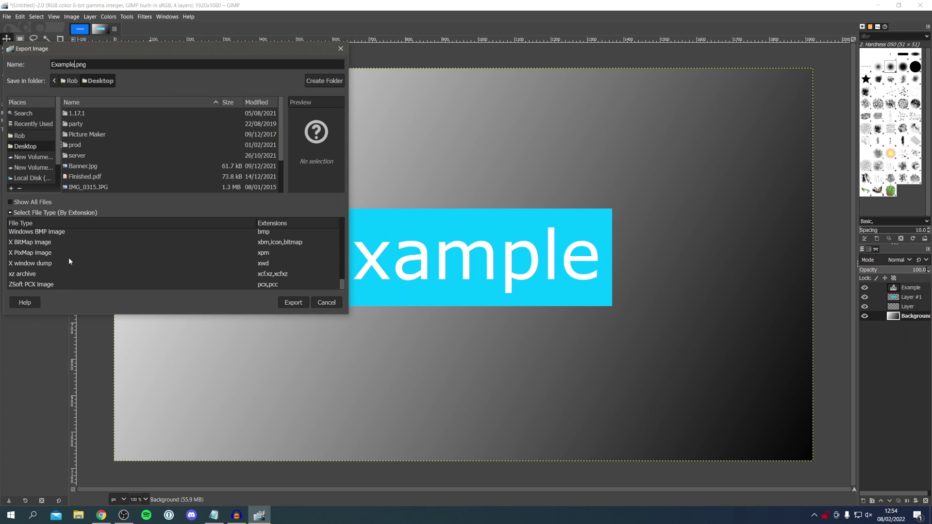
pyautogui.scroll(3, 66, 250)
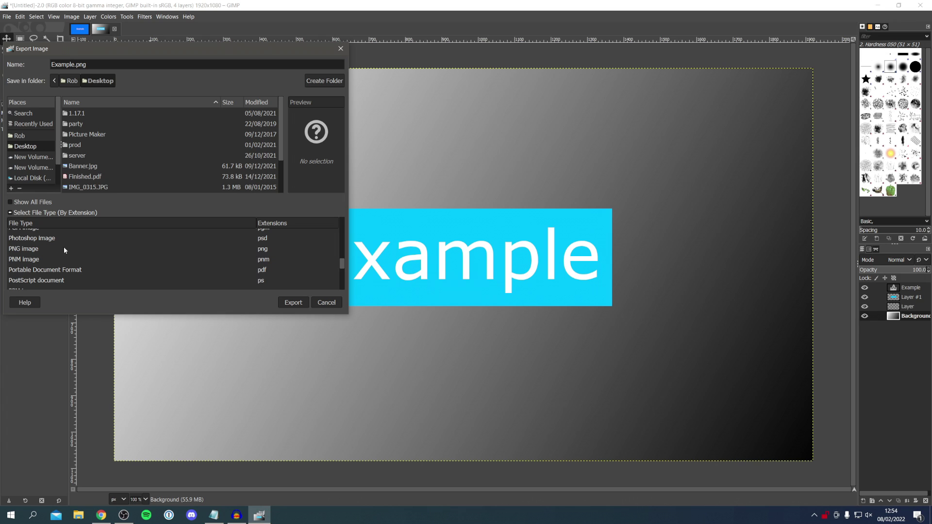
pyautogui.scroll(3, 61, 250)
pyautogui.scroll(2, 57, 252)
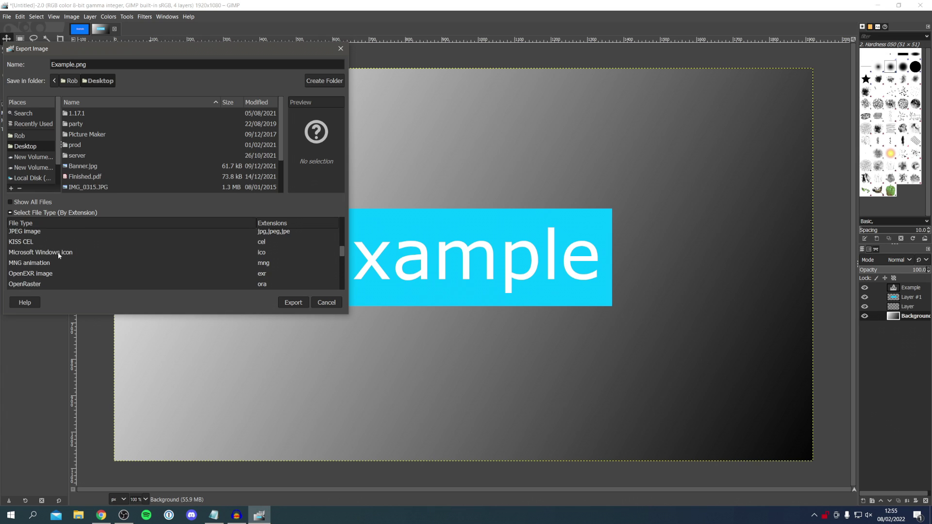
# Step: Export Example.png and accept the default PNG export settings
pyautogui.click(286, 303)
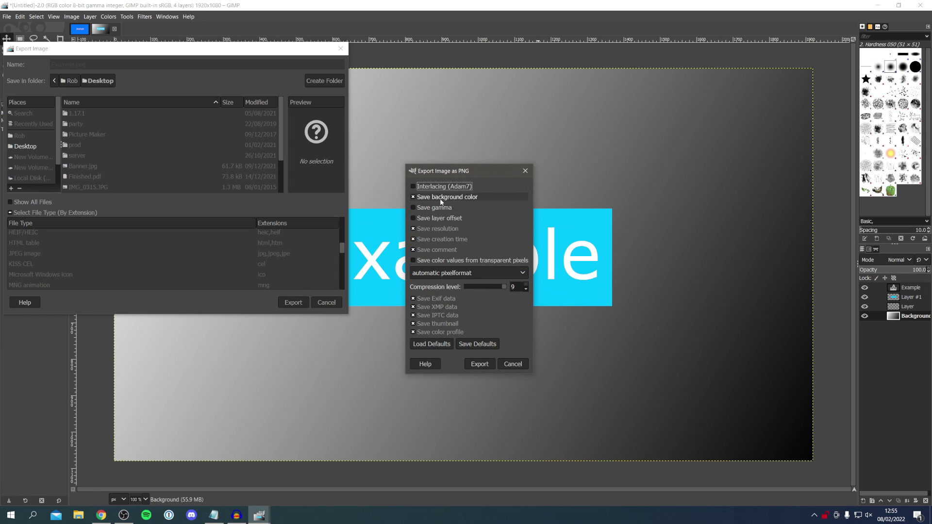
pyautogui.click(480, 364)
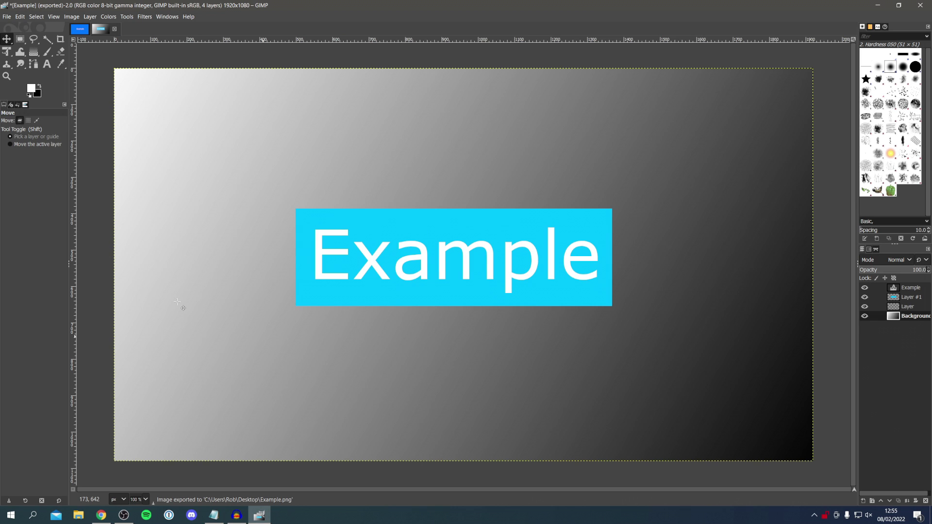
# Step: Use Save As to store the project as Example.xcf in the Desktop folder
pyautogui.click(6, 16)
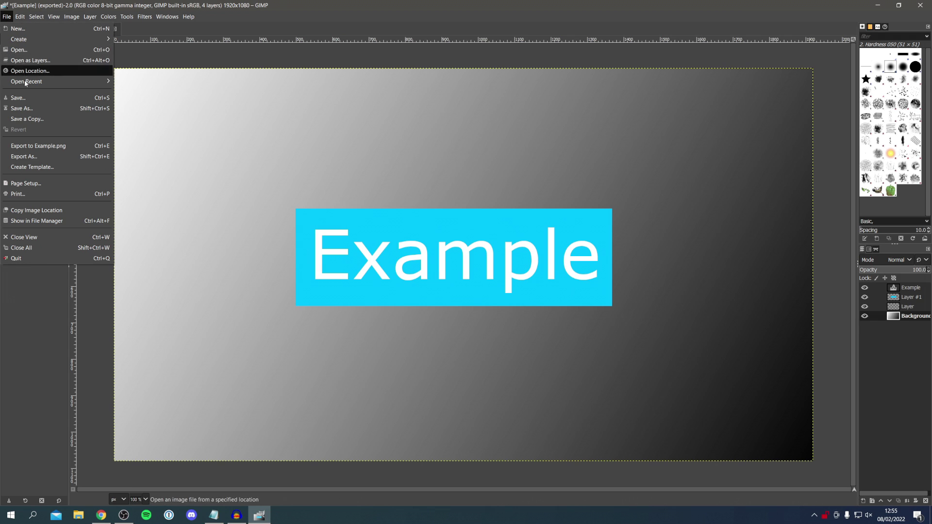
pyautogui.click(31, 106)
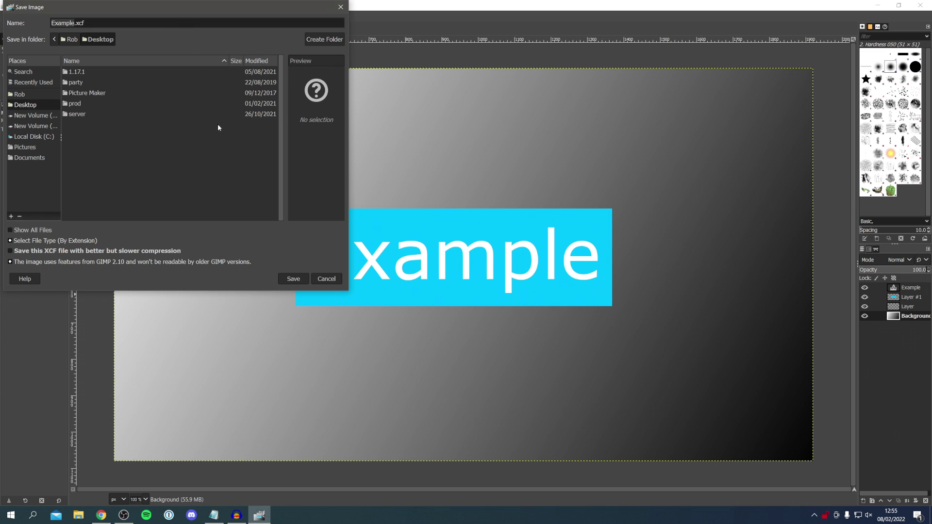
pyautogui.click(293, 279)
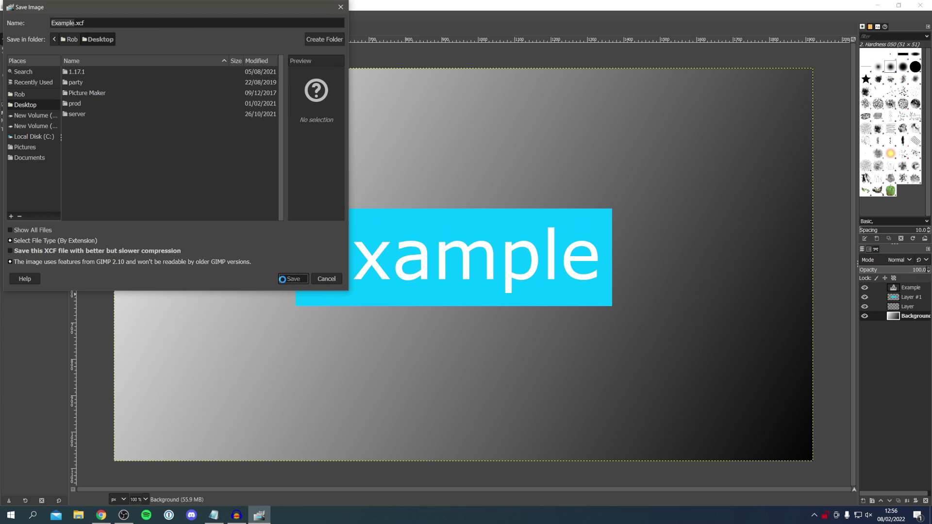